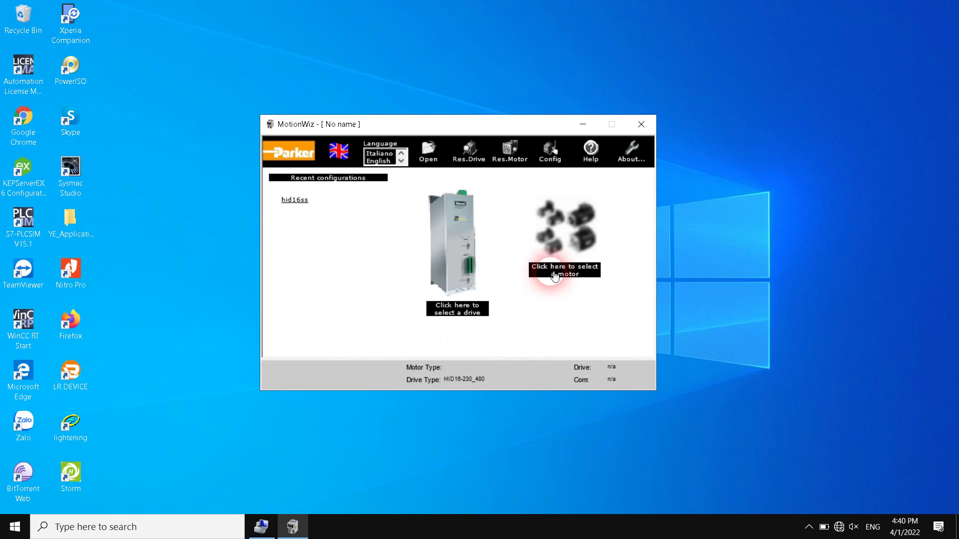
Select the MB motor with size 145, speed 3000, torque 15 and 400V power supply, and apply it to the configuration.
left_click(309, 207)
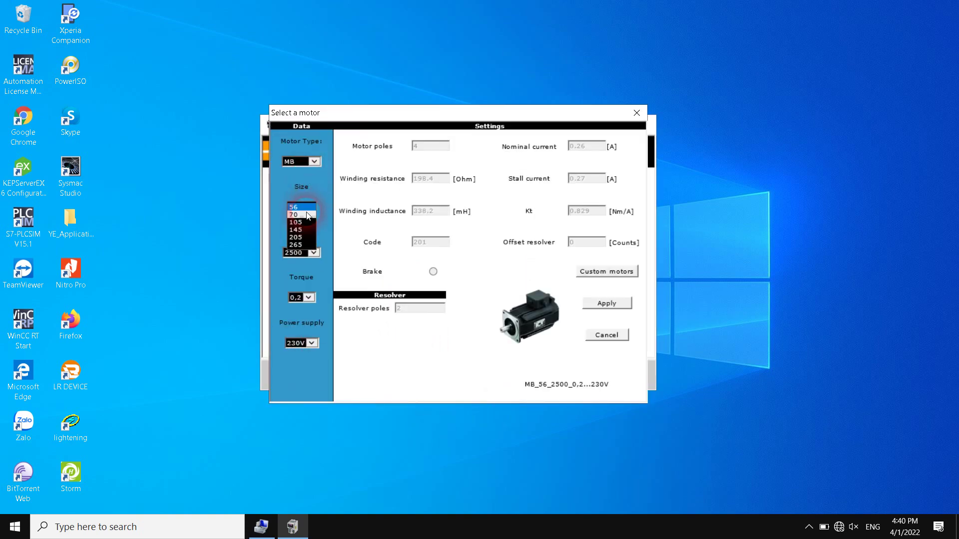
left_click(303, 225)
left_click(314, 252)
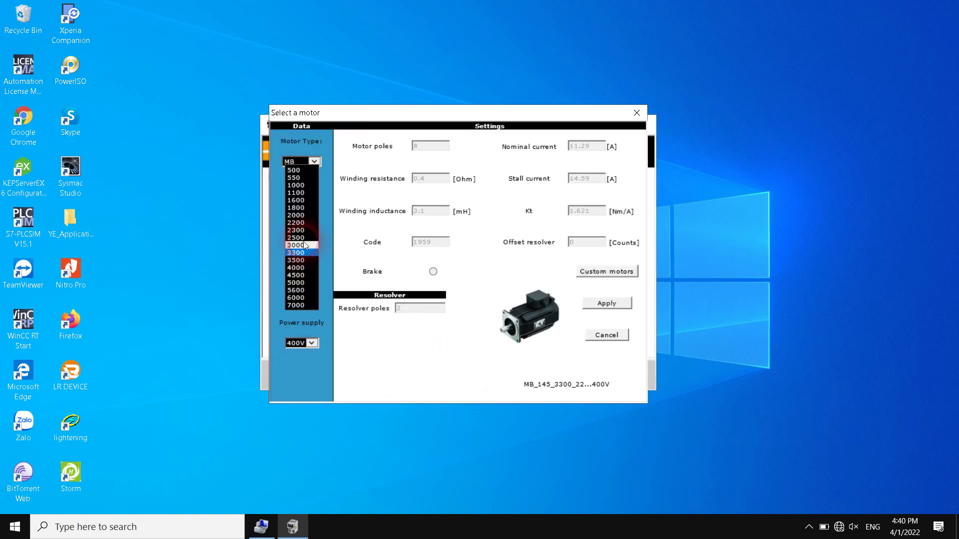
left_click(298, 245)
left_click(305, 297)
left_click(304, 290)
left_click(607, 303)
left_click(565, 319)
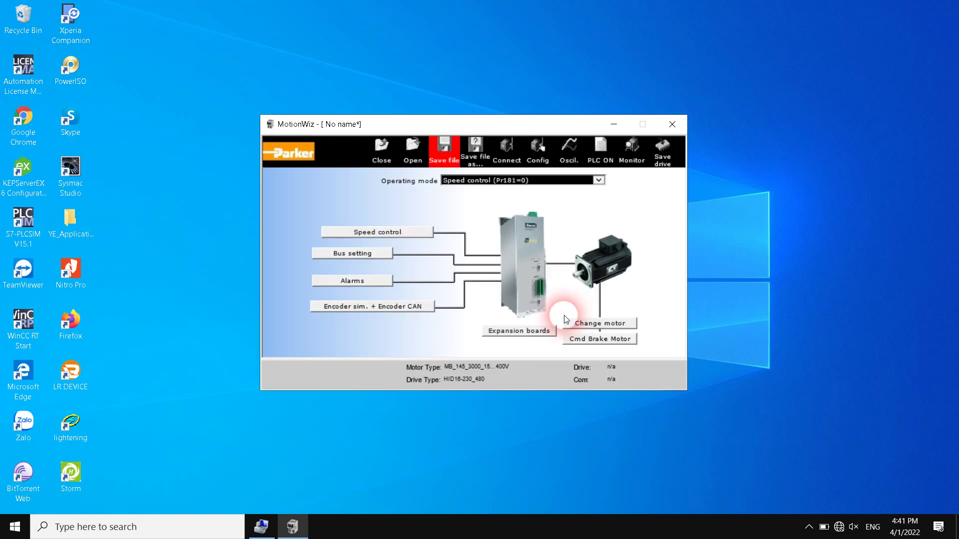
Set the drive connection to Terminal RS232 ASCII mode and check the USB serial port's COM number in Device Manager.
left_click(506, 150)
left_click(299, 157)
left_click(290, 207)
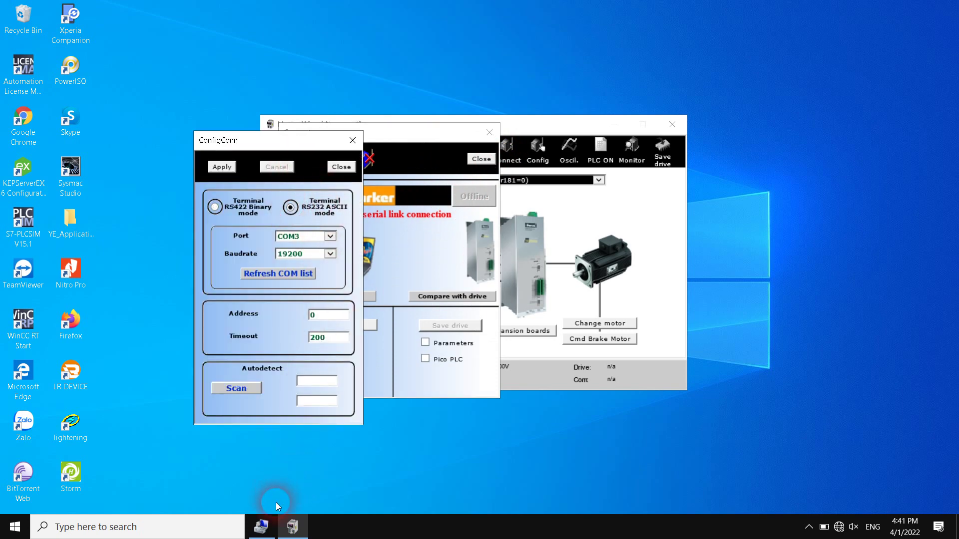
left_click(261, 525)
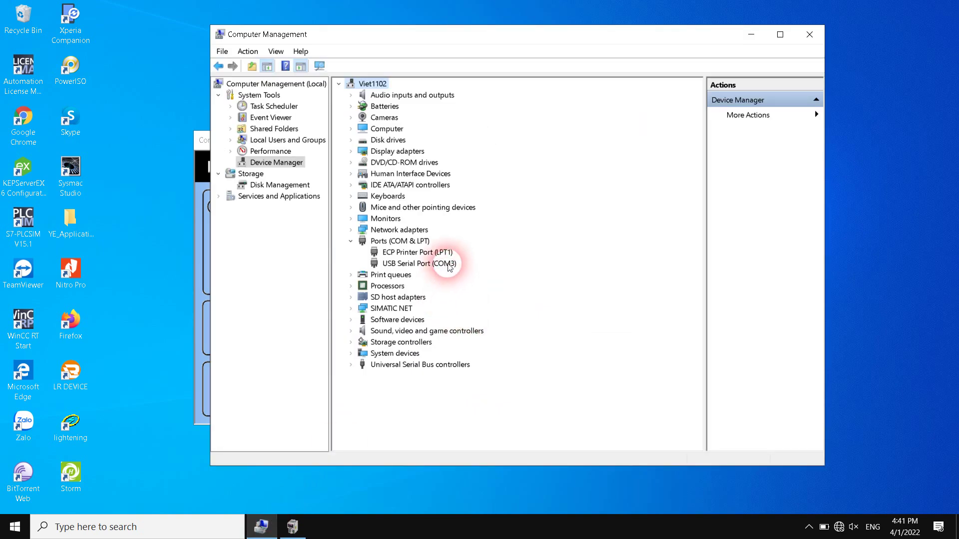
left_click(753, 34)
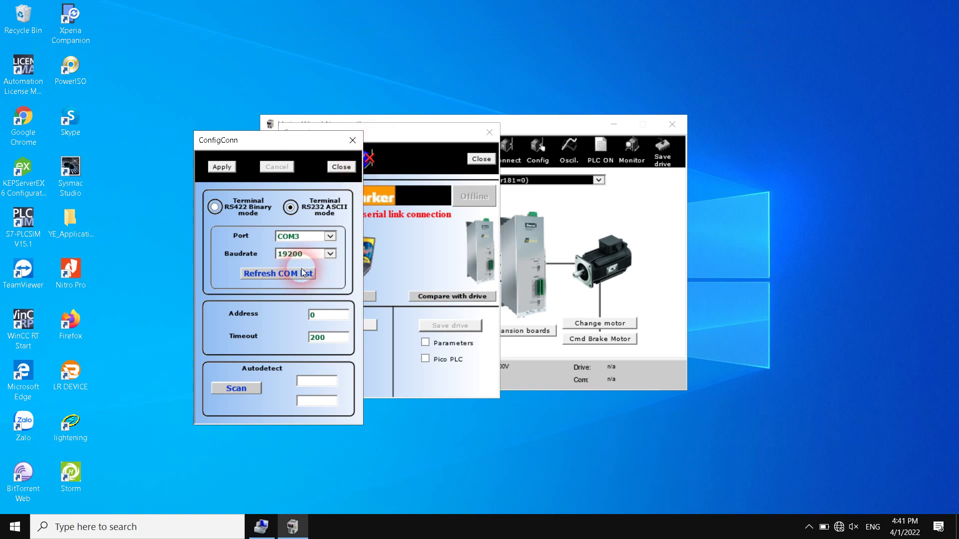
Autodetect the HID16 drive at address 0 and 19200 baud and connect to it online.
left_click(236, 389)
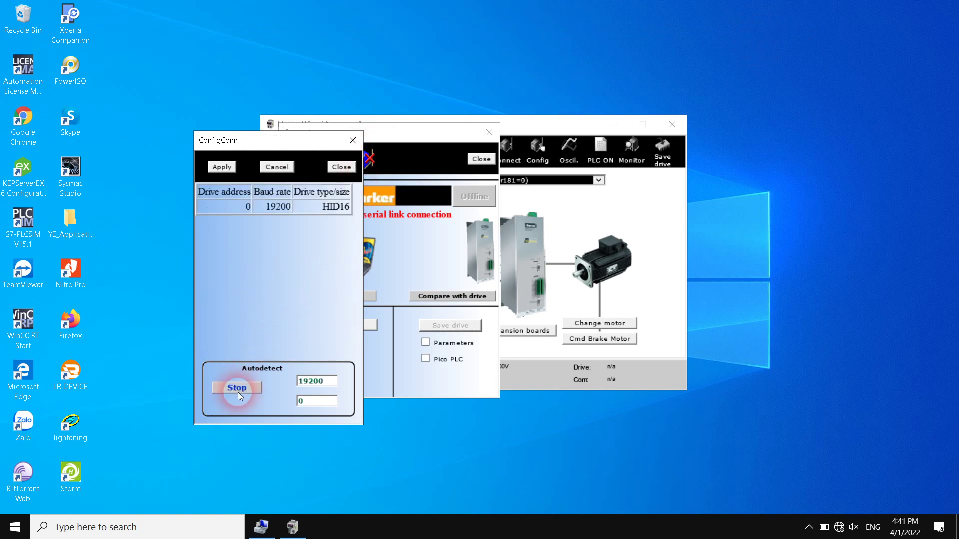
left_click(309, 313)
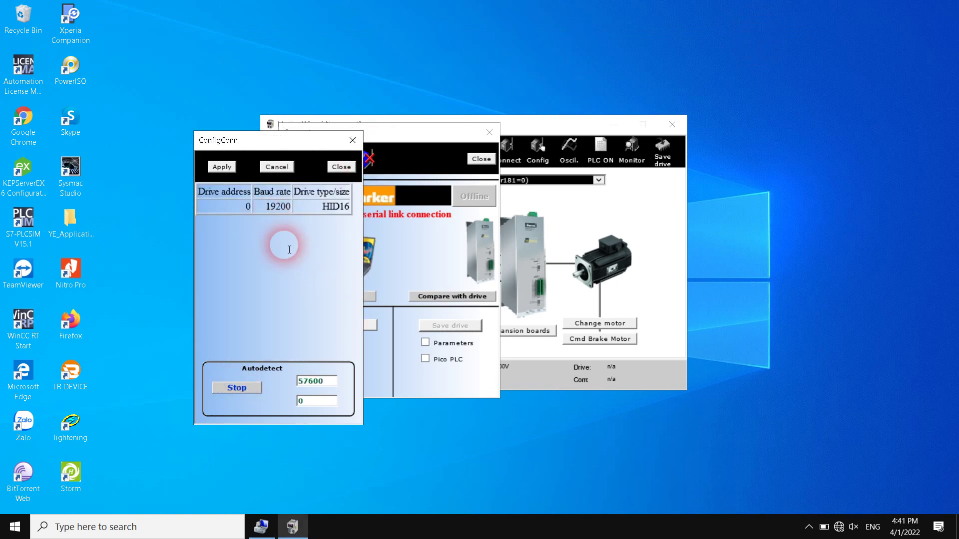
left_click(276, 211)
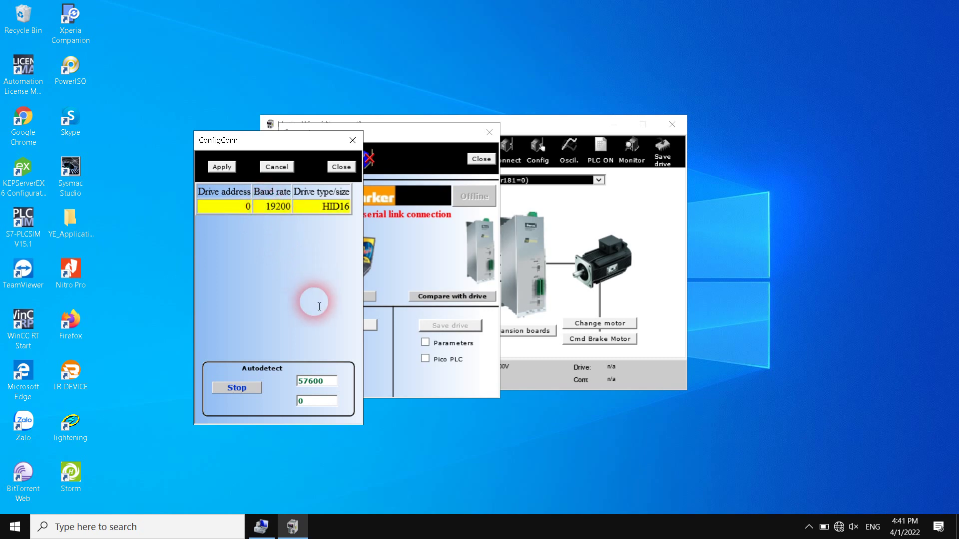
left_click(222, 167)
left_click(303, 195)
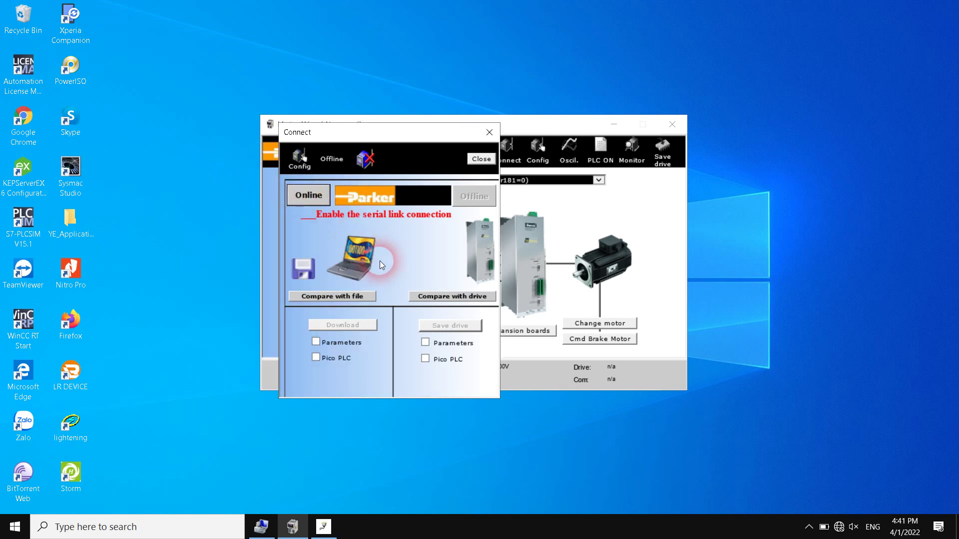
left_click(412, 296)
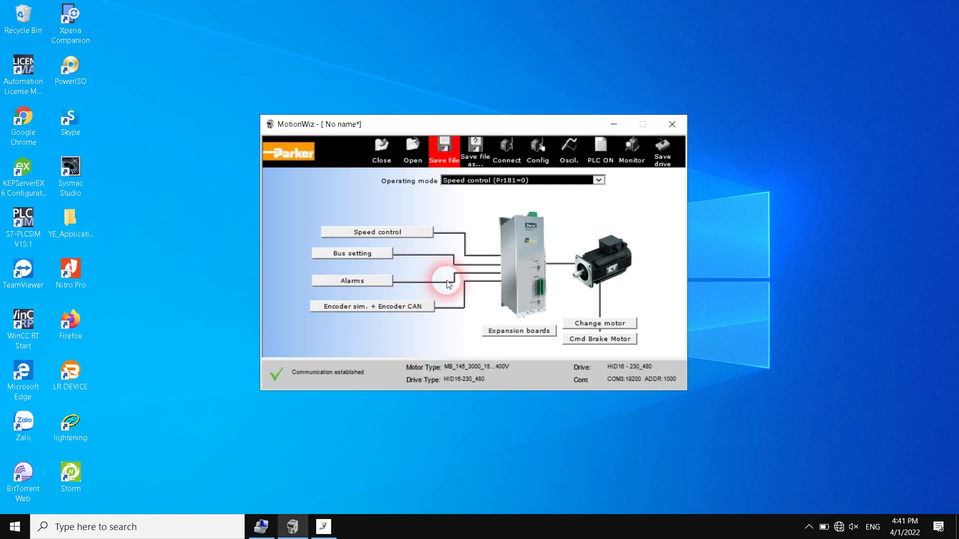
Open the drive's parameter monitor and add Pr0 Motor speed to the monitored parameters.
left_click(628, 147)
left_click(505, 285)
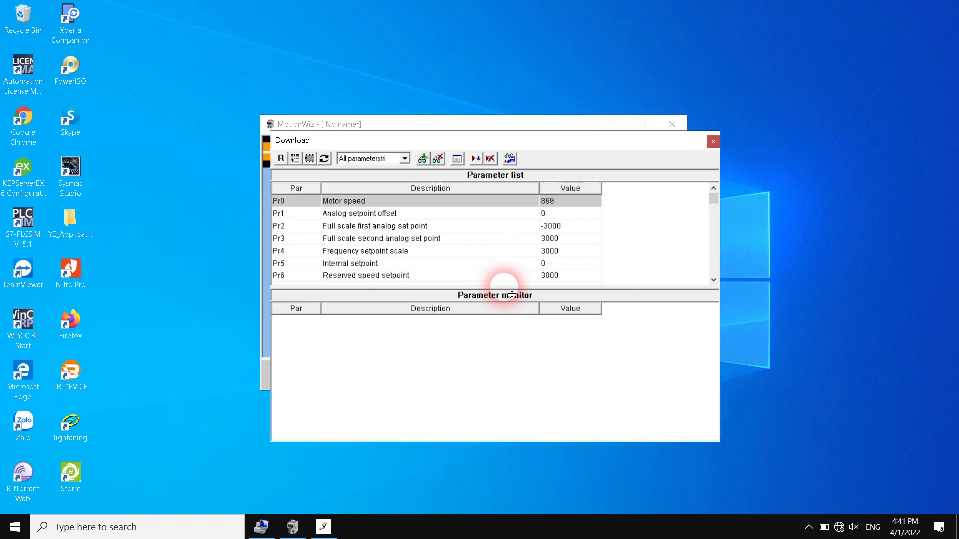
double_click(552, 201)
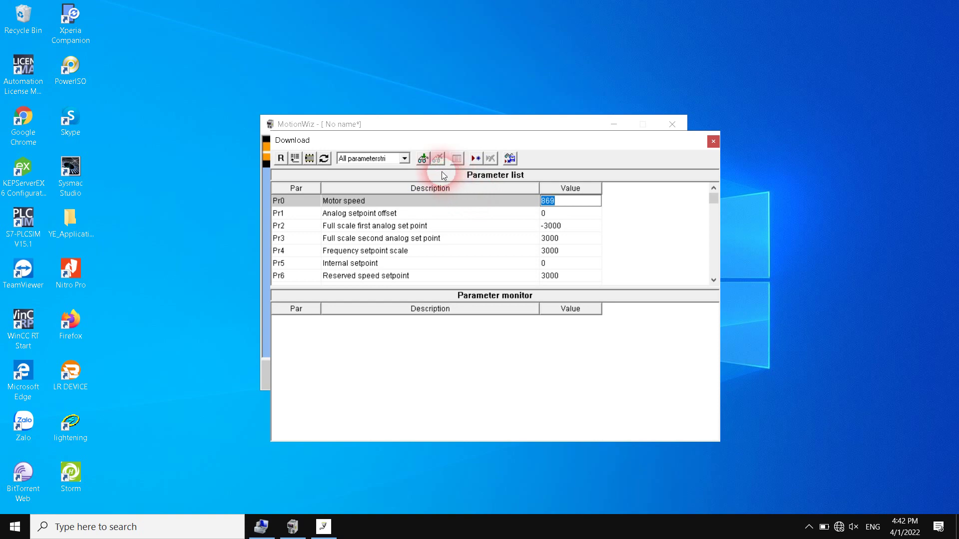
left_click(422, 159)
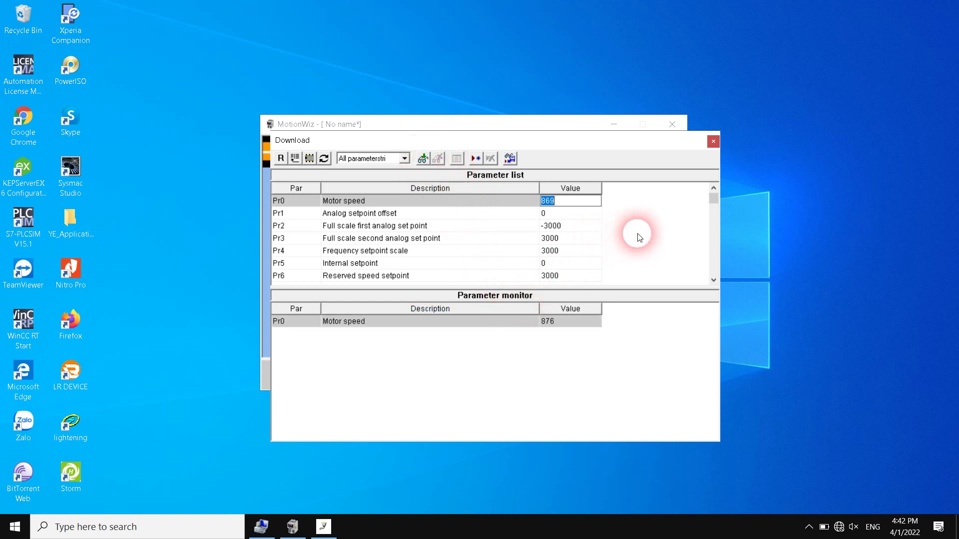
Add Pr33 Motor nominal current to the monitored parameters.
scroll(640, 237, "down", 7)
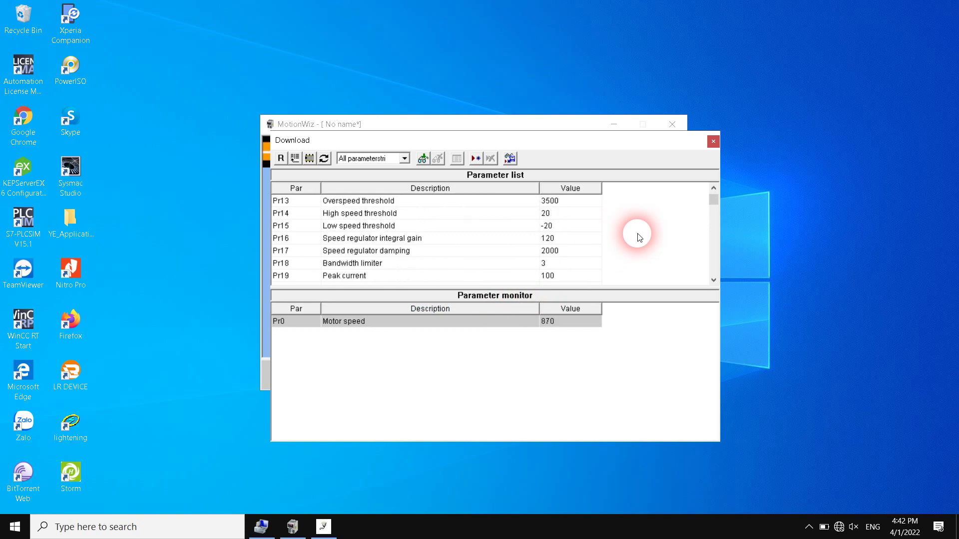
scroll(639, 236, "down", 5)
scroll(639, 237, "up", 1)
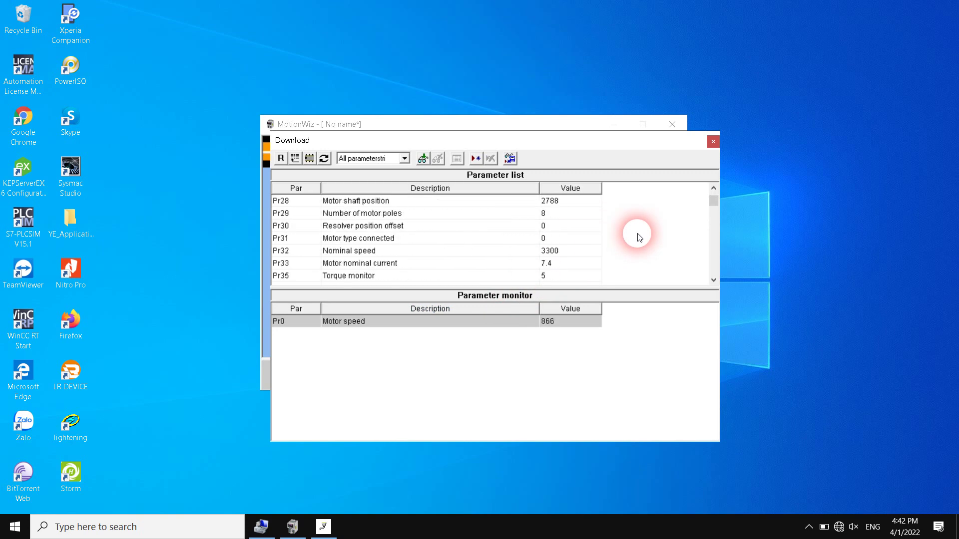
double_click(393, 254)
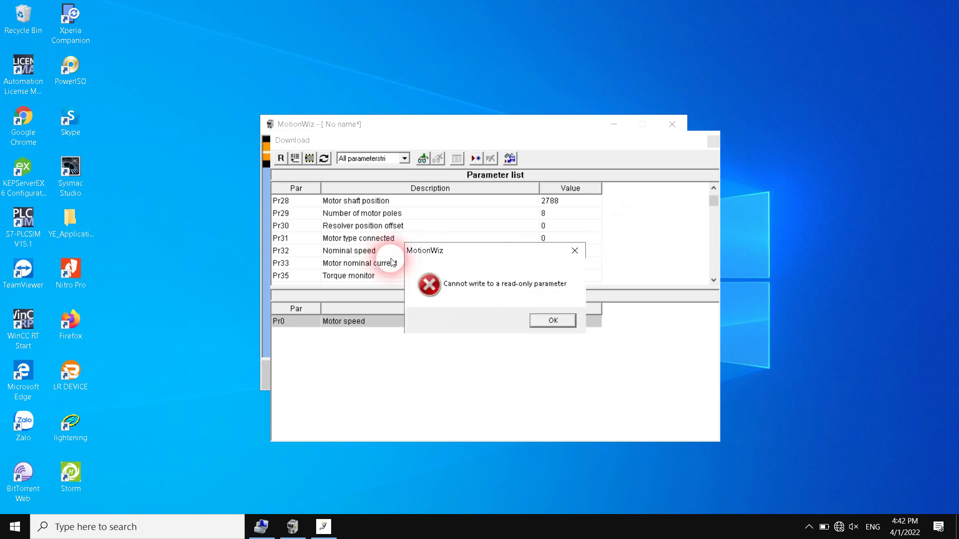
left_click(554, 328)
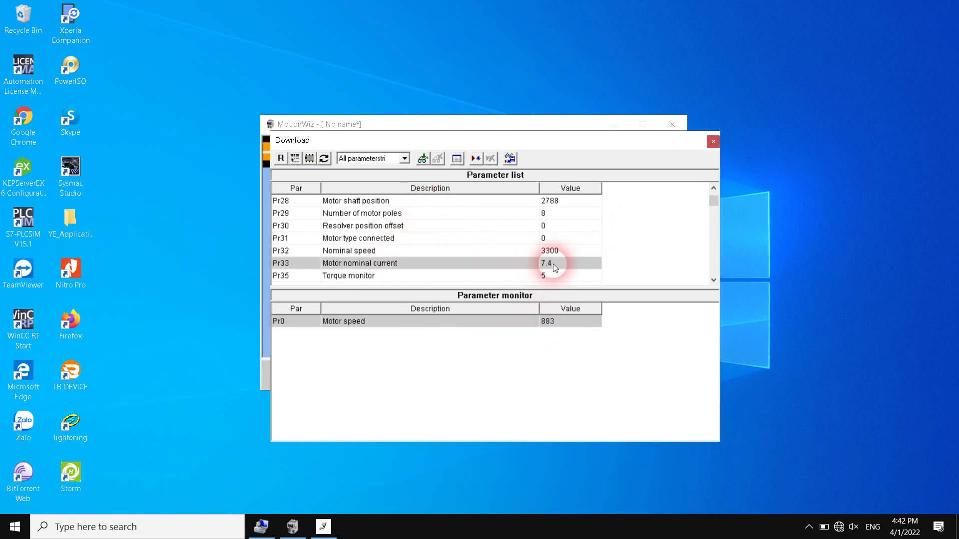
left_click(423, 159)
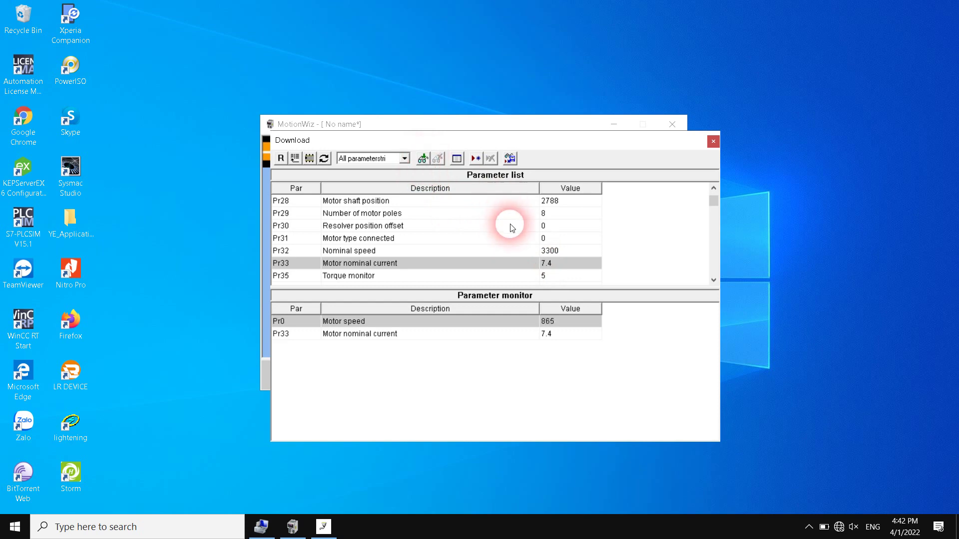
Add Pr35 Torque monitor to the monitored parameters.
scroll(529, 239, "down", 1)
scroll(507, 267, "down", 1)
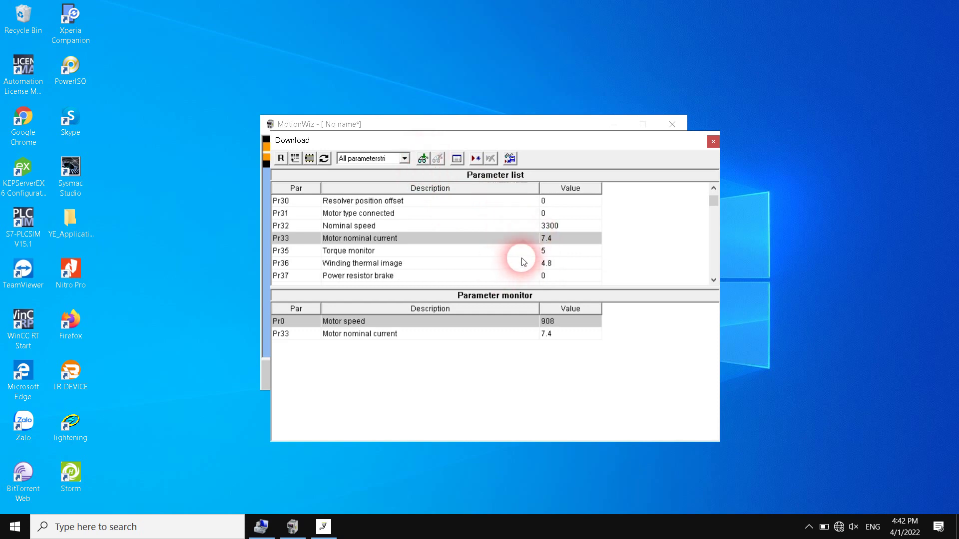
left_click(556, 252)
left_click(423, 159)
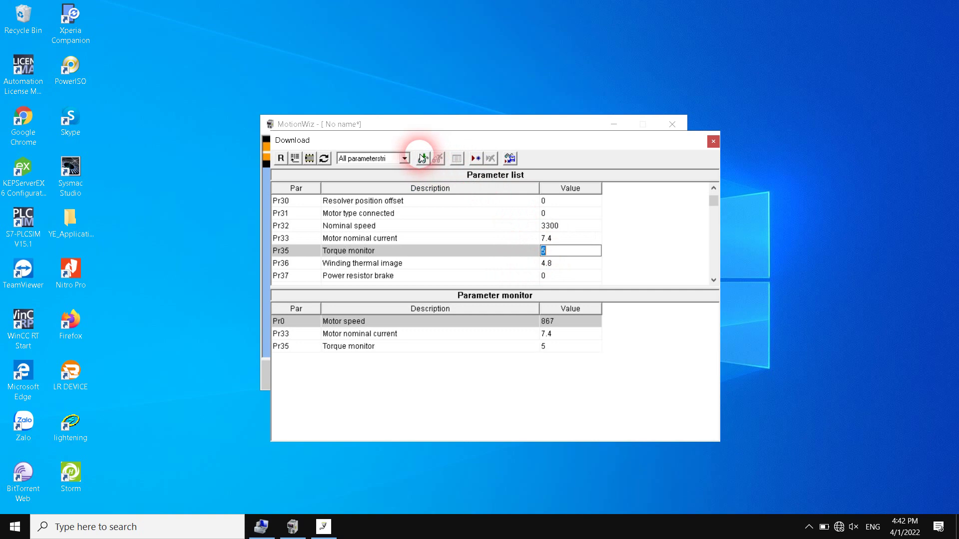
Examine the drive's parameter list from the b39 torque request bits back to the speed thresholds and regulator settings.
scroll(547, 258, "down", 3)
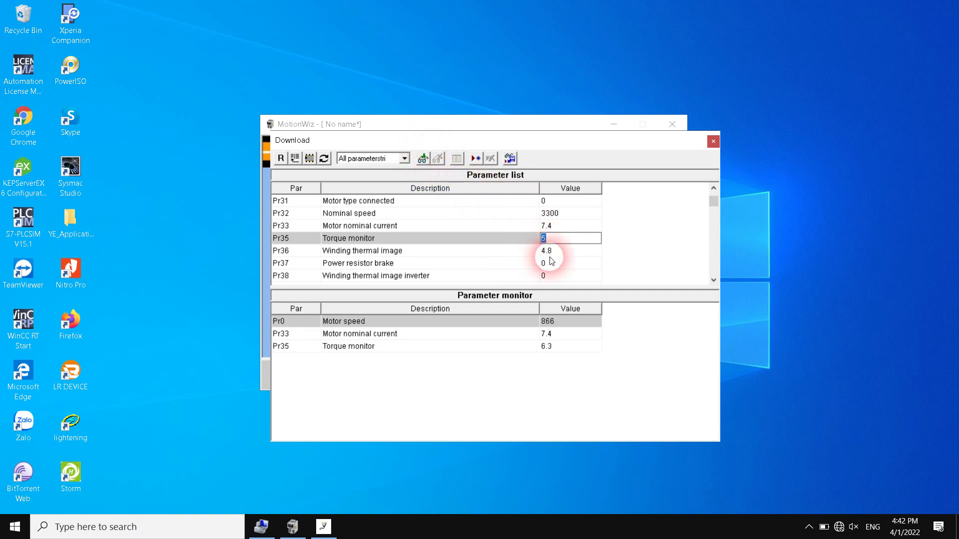
scroll(551, 259, "down", 4)
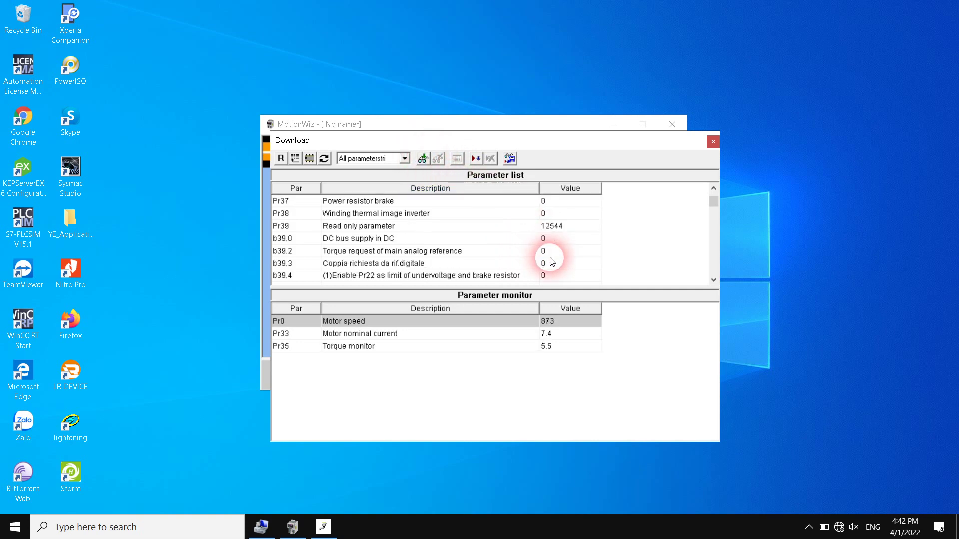
scroll(554, 262, "up", 1)
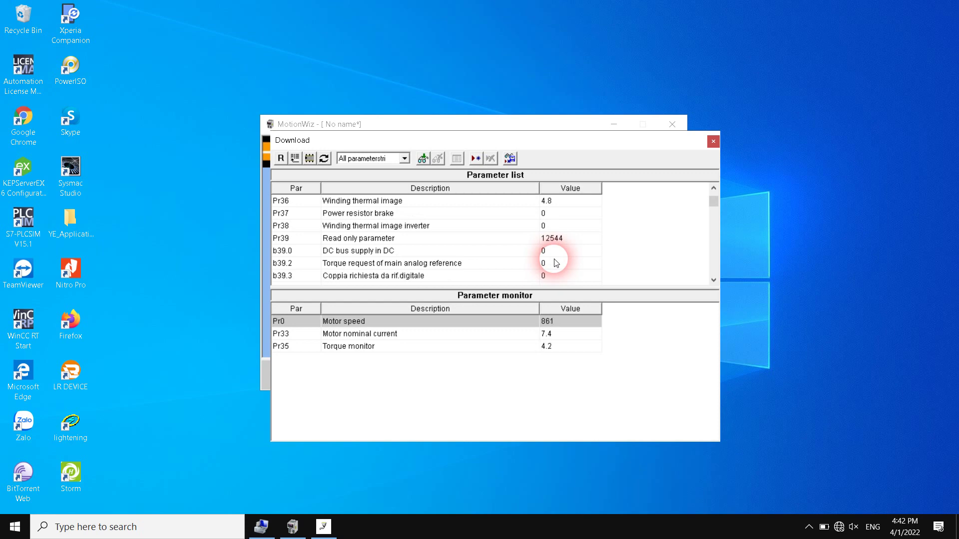
scroll(589, 257, "up", 4)
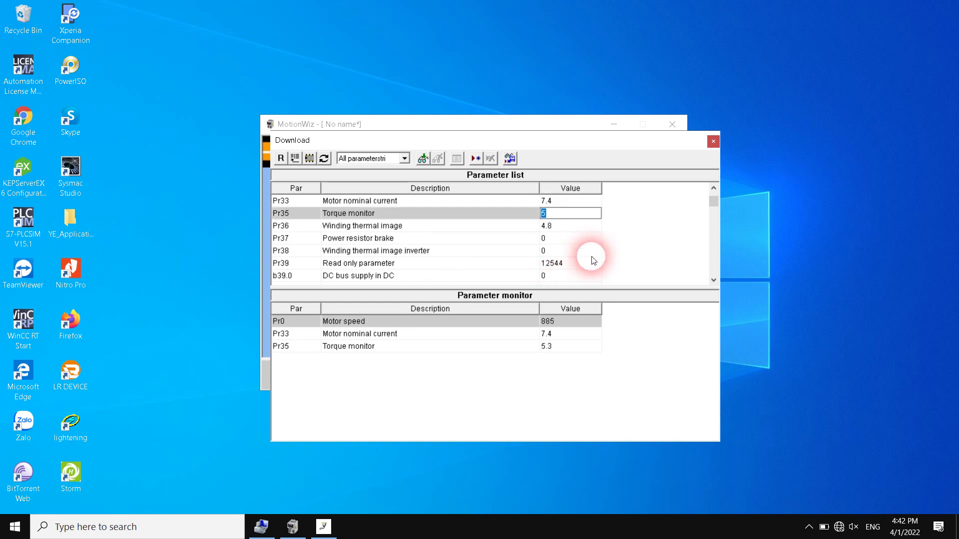
scroll(593, 260, "up", 6)
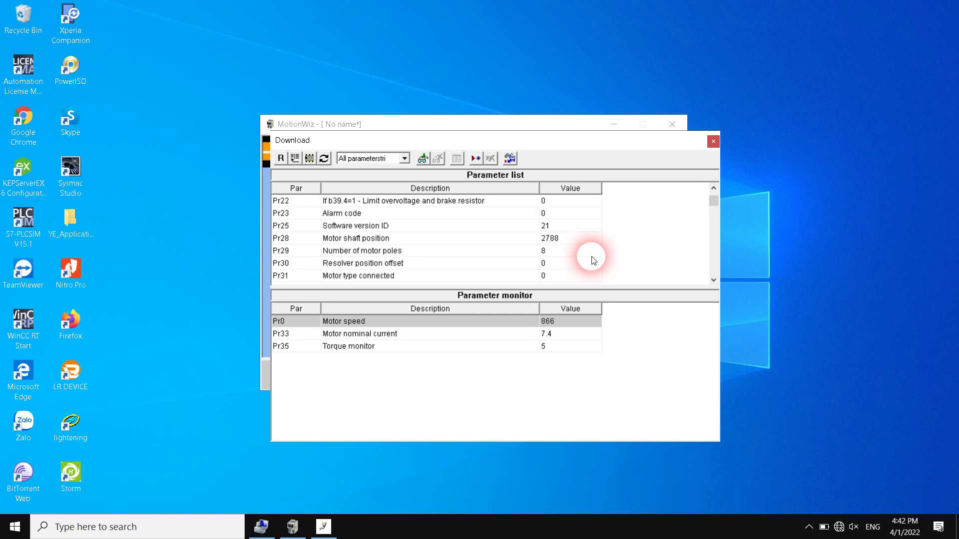
scroll(593, 260, "up", 3)
scroll(593, 260, "up", 5)
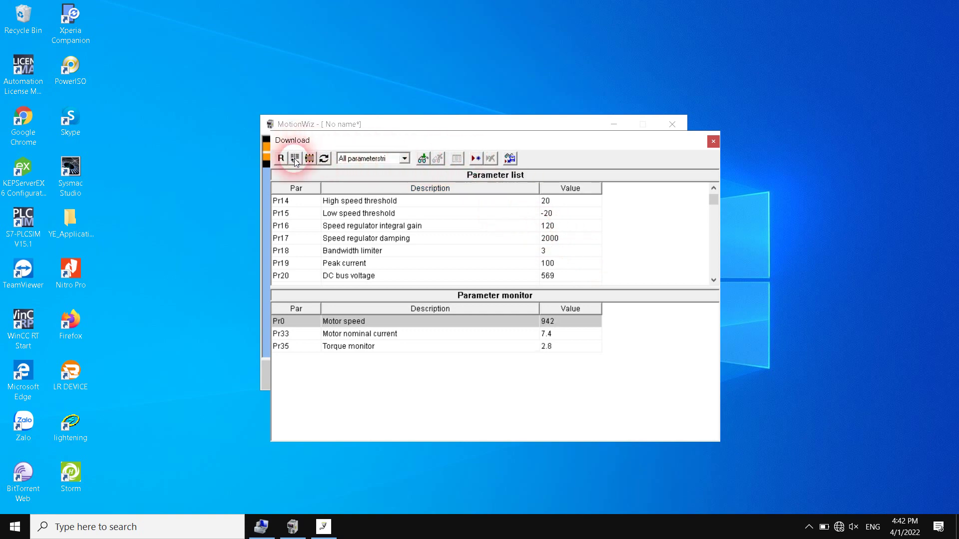
left_click(714, 280)
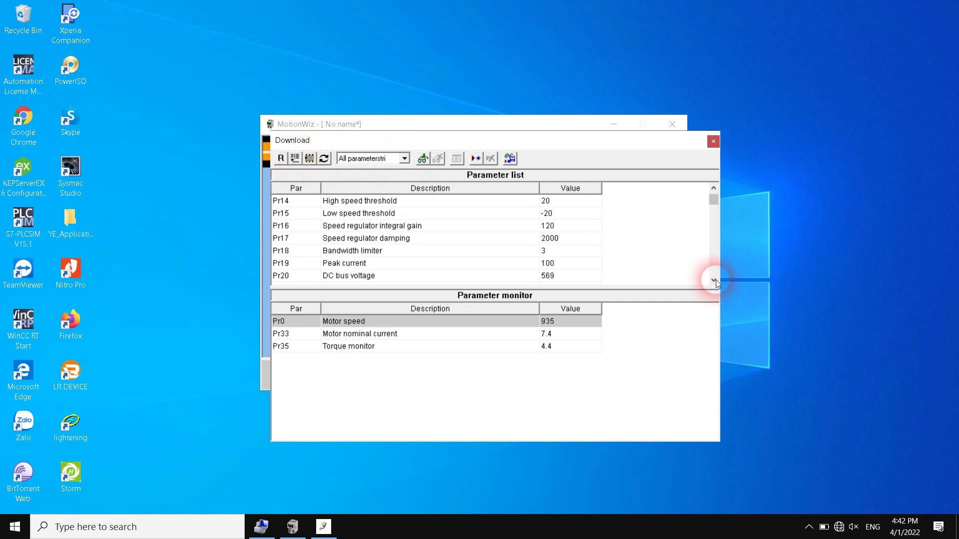
Try to close the parameter monitor window.
left_click(711, 144)
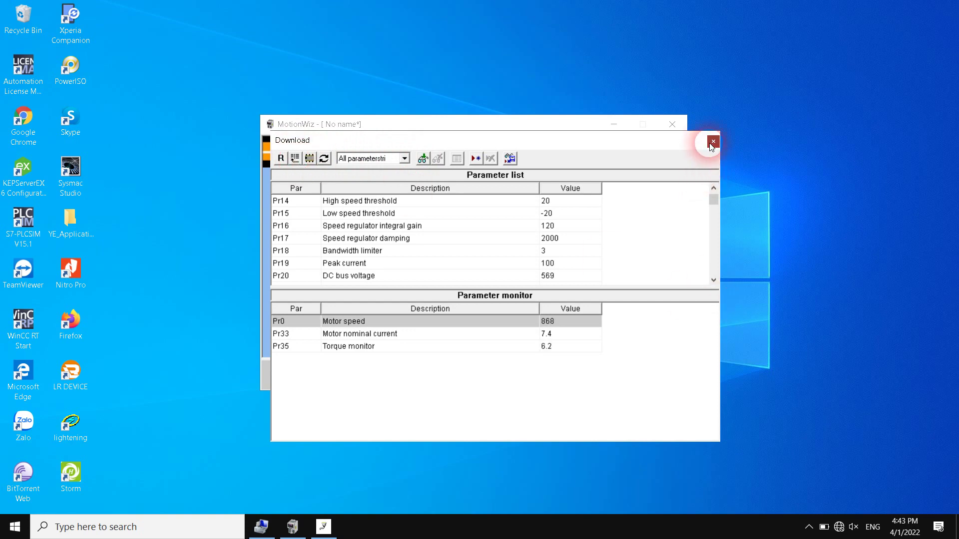
left_click(714, 145)
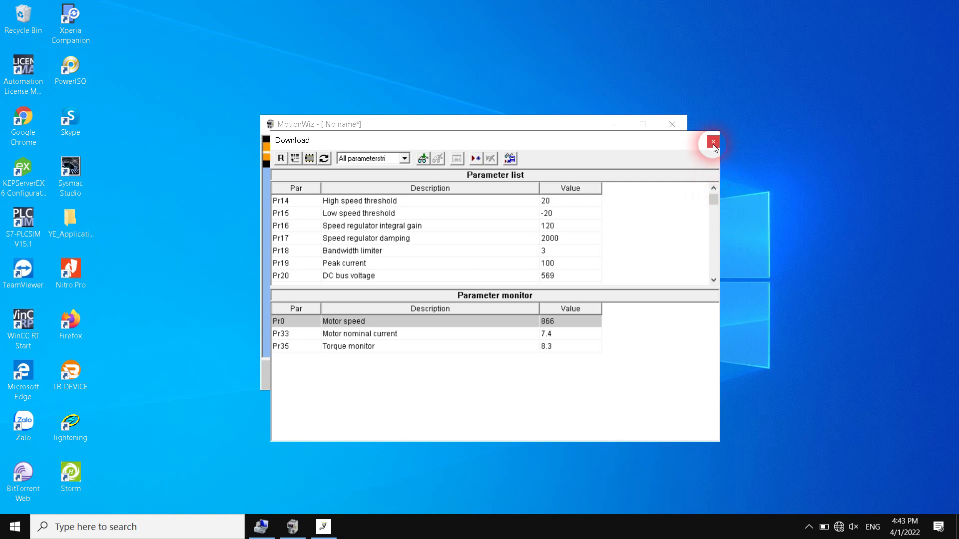
left_click(713, 144)
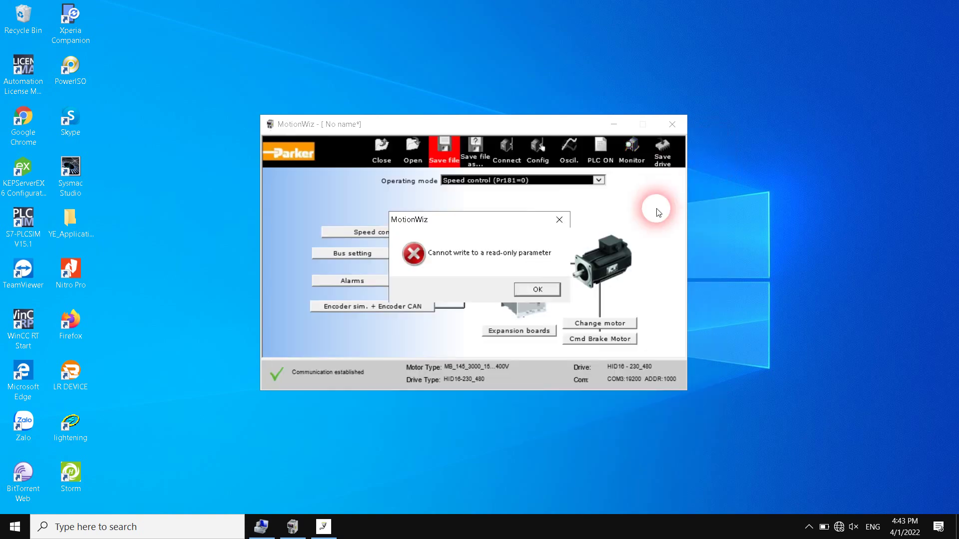
left_click(542, 291)
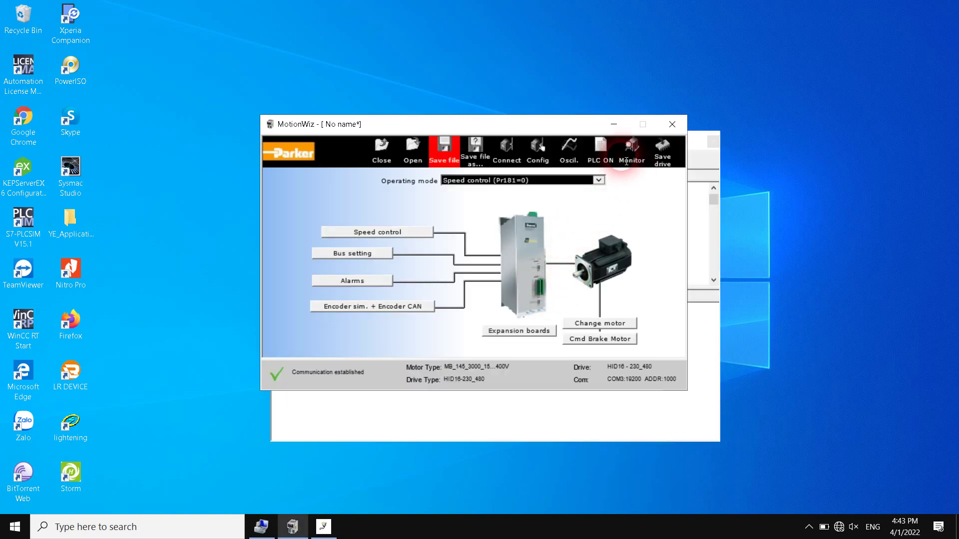
Reopen the parameter monitor in exclusive mode and select the monitored Pr33 Motor nominal current.
left_click(601, 150)
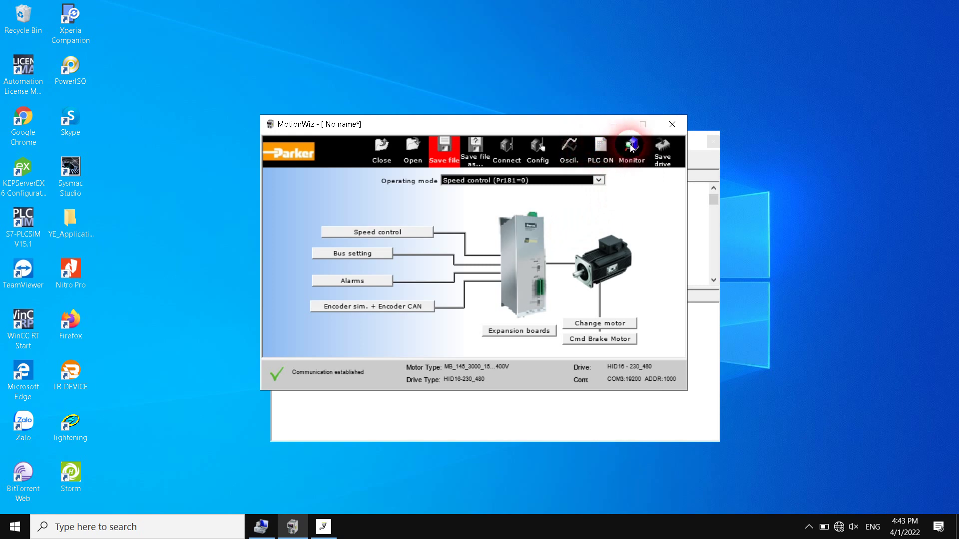
left_click(494, 287)
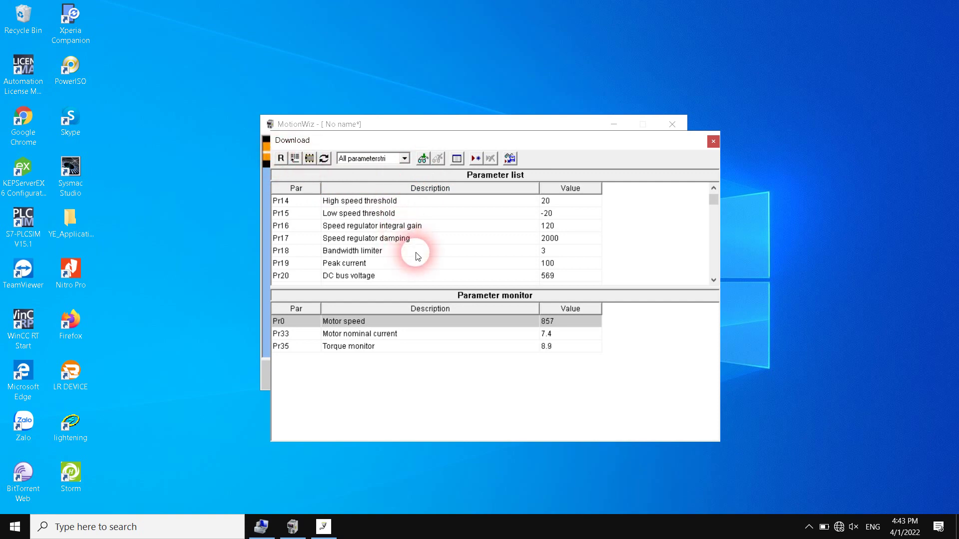
left_click(377, 339)
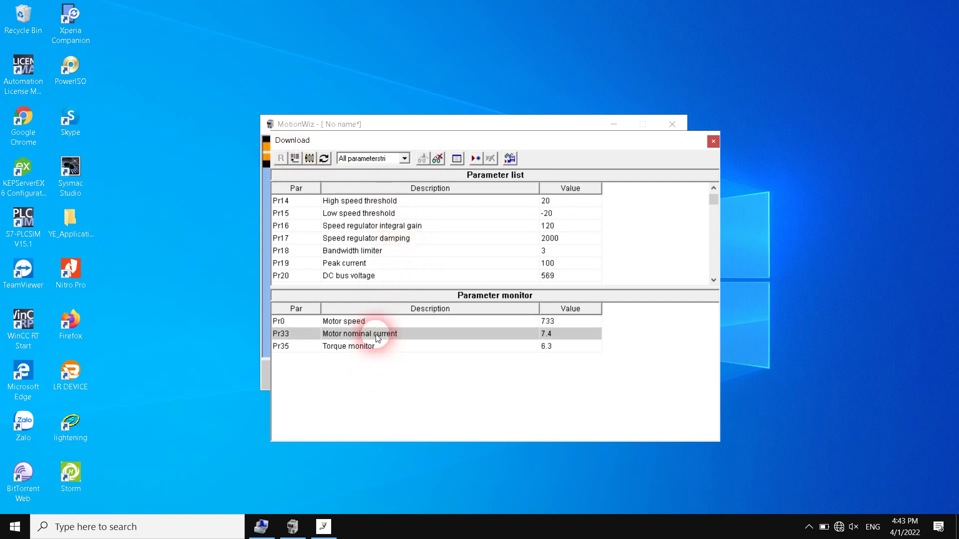
Try to edit the value of Pr0 Motor speed in the parameter list.
scroll(399, 250, "up", 4)
scroll(407, 261, "up", 2)
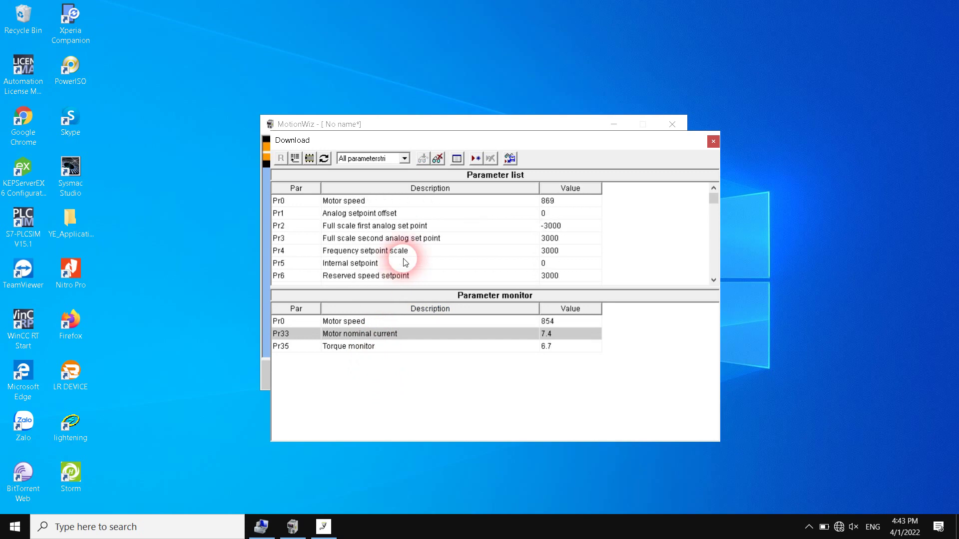
double_click(551, 200)
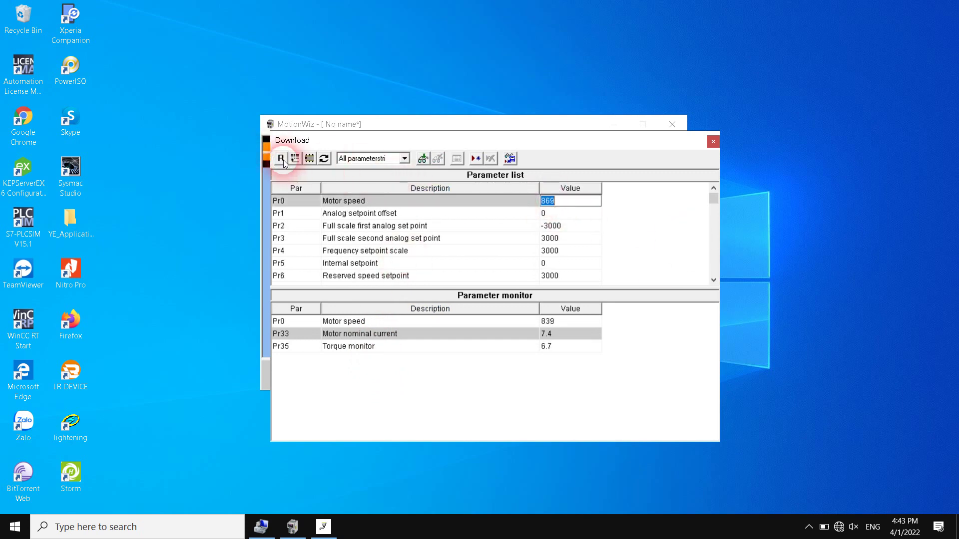
left_click(411, 222)
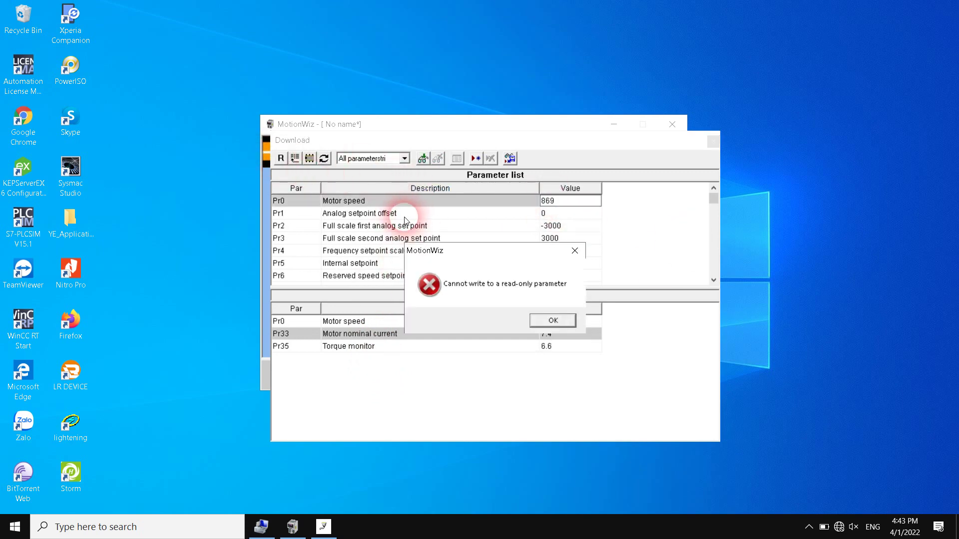
left_click(553, 321)
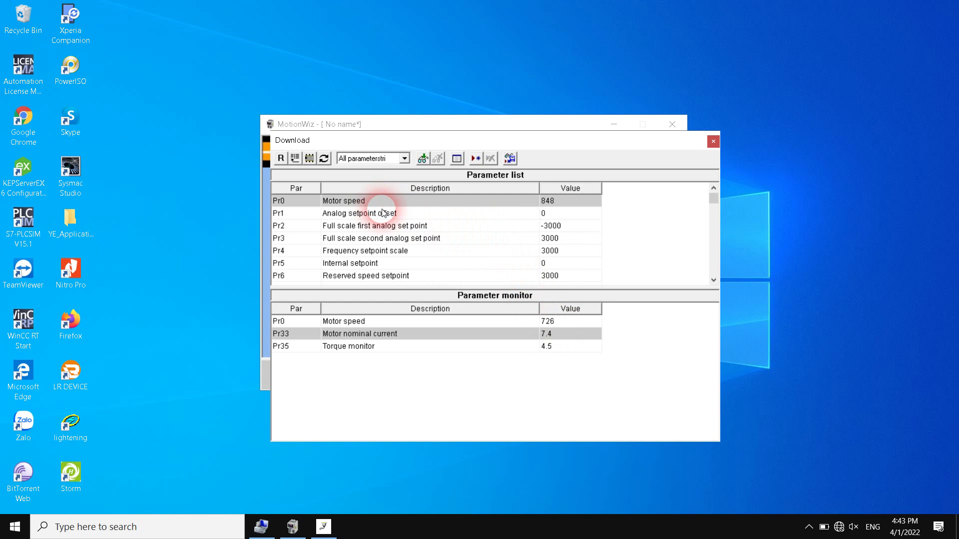
Re-read Pr0 Motor speed from the drive several times and close the parameter monitor.
left_click(281, 160)
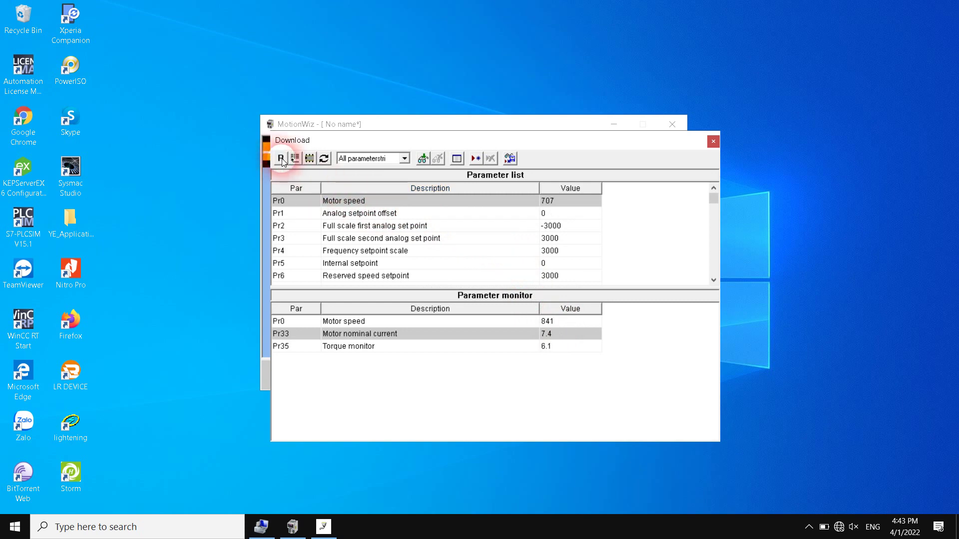
left_click(282, 160)
left_click(282, 160)
left_click(282, 160)
left_click(714, 142)
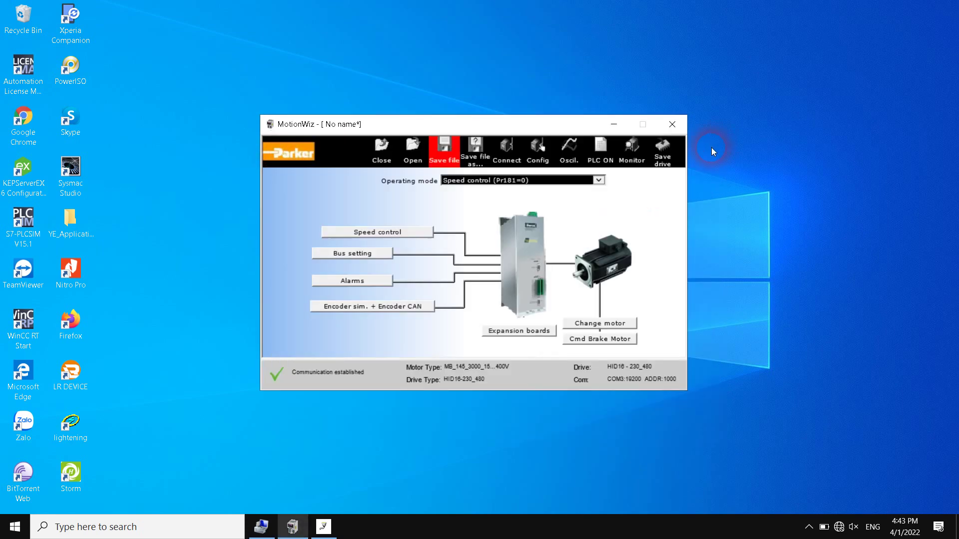
Open the drive's Pico PLC ladder program and enlarge its window to show the full width of the rungs.
left_click(601, 149)
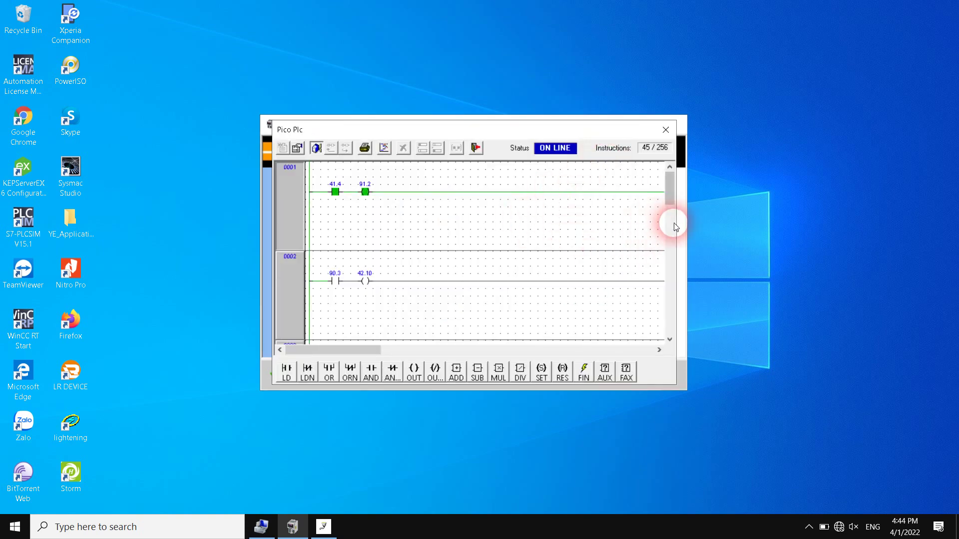
left_click_drag(676, 220, 758, 230)
left_click_drag(608, 122, 601, 10)
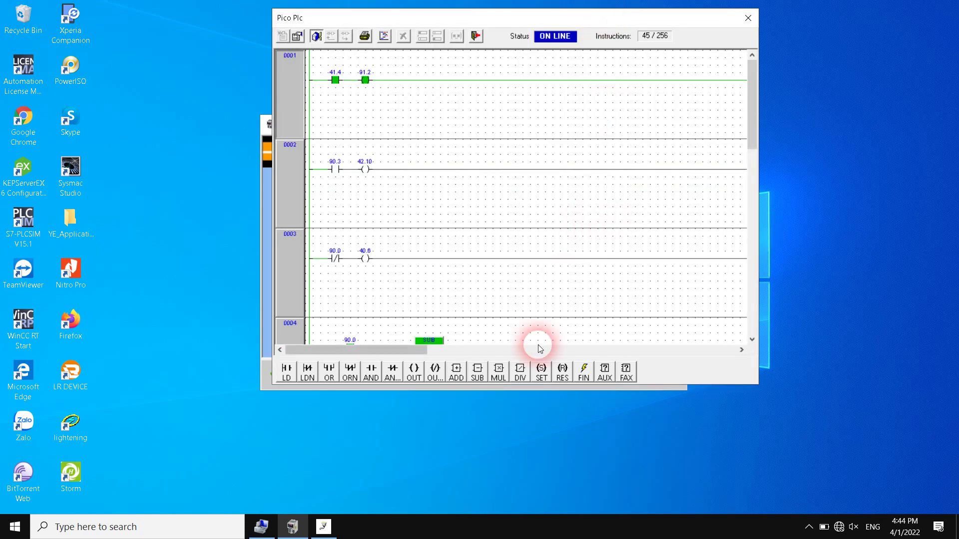
left_click_drag(276, 209, 108, 208)
left_click(190, 259)
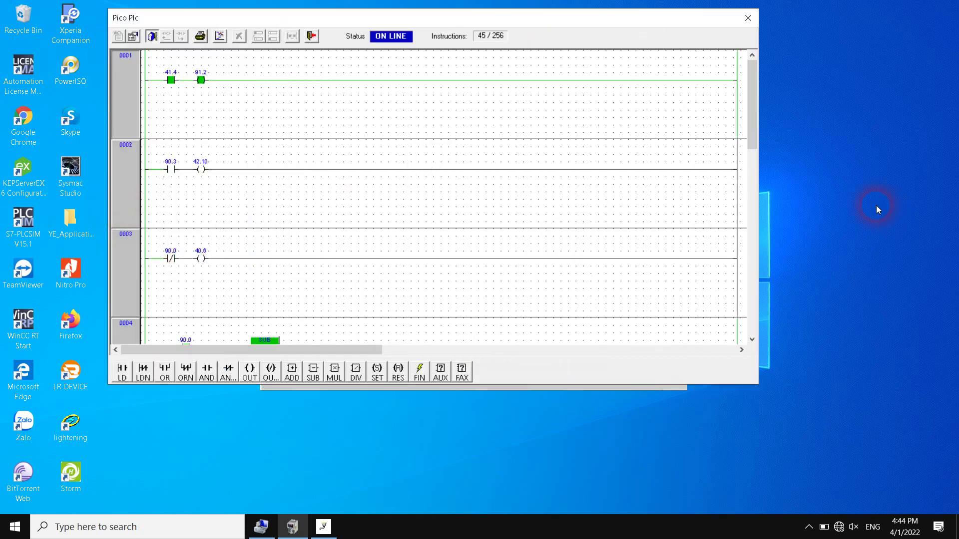
left_click_drag(758, 177, 902, 192)
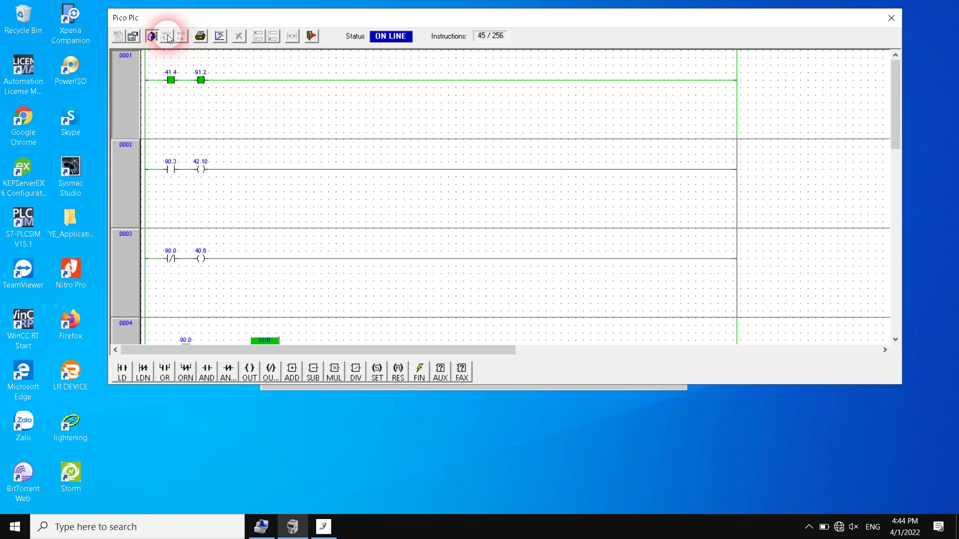
Examine the online ladder program from rung 0001 to rung 0010 and return to its start.
scroll(412, 180, "down", 1)
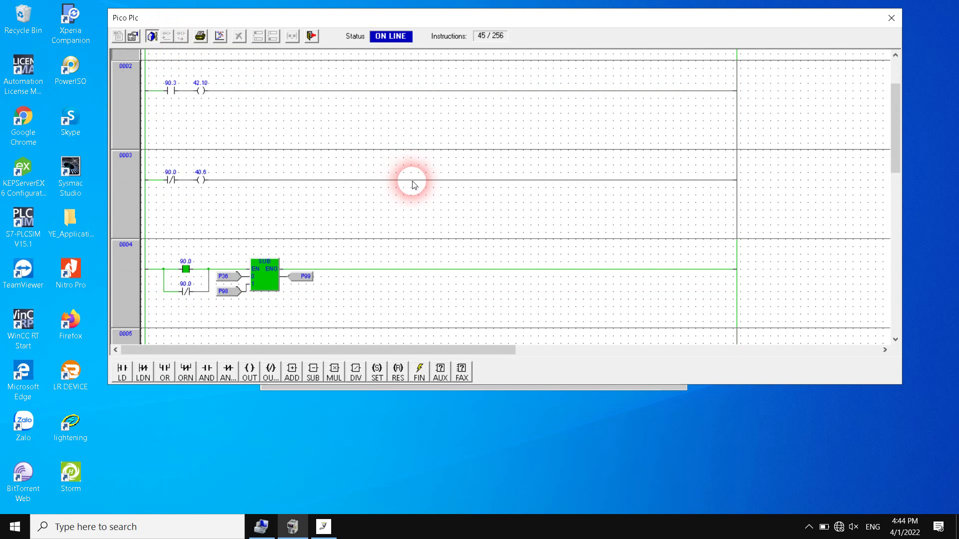
scroll(412, 181, "down", 1)
scroll(427, 213, "down", 1)
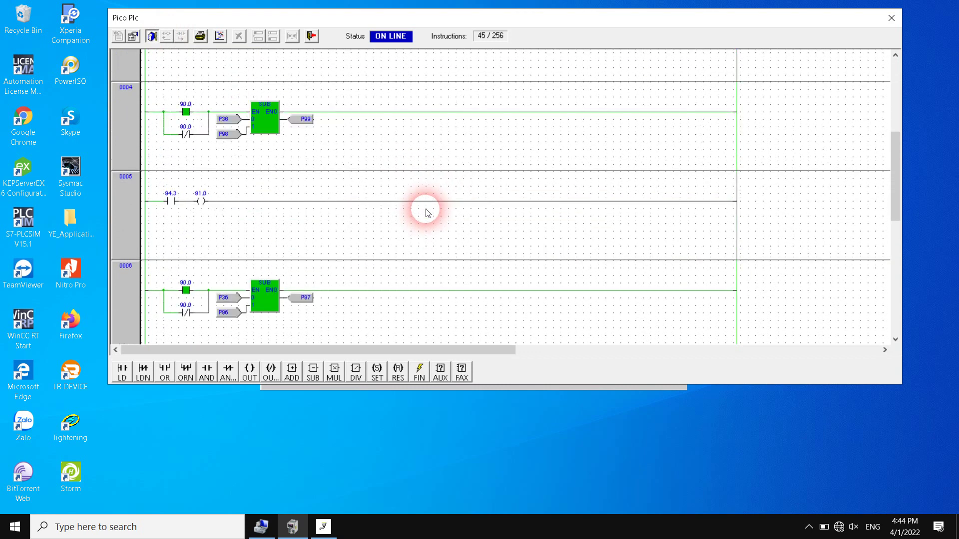
scroll(427, 212, "down", 2)
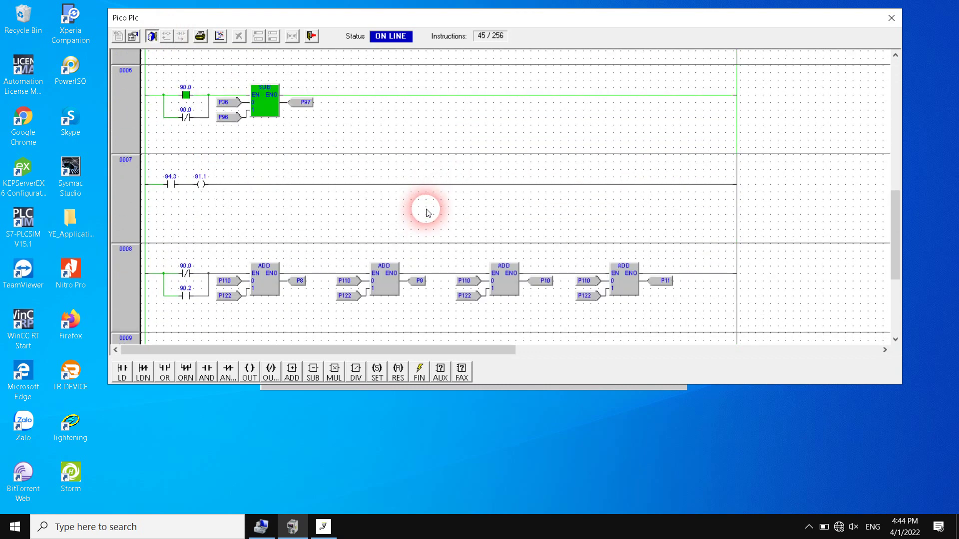
scroll(427, 212, "down", 2)
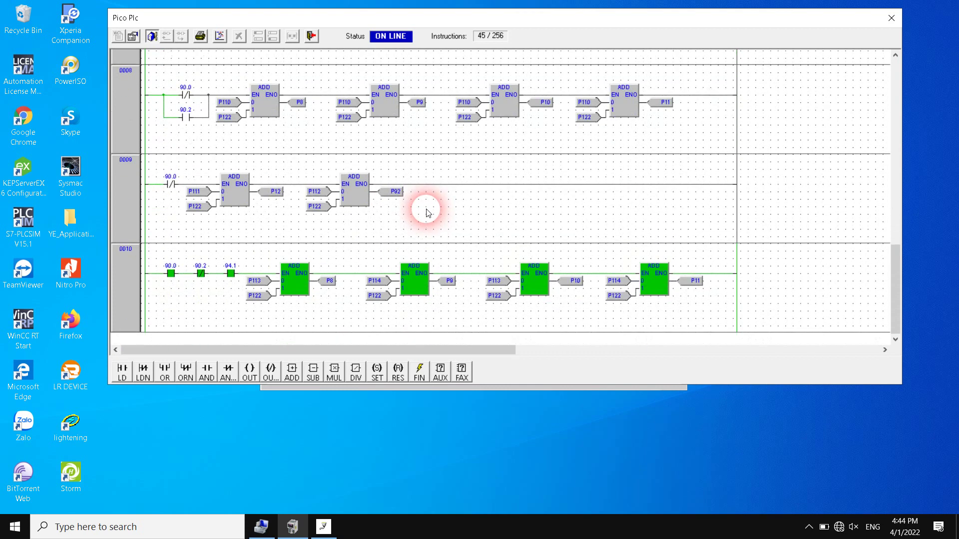
scroll(427, 212, "up", 5)
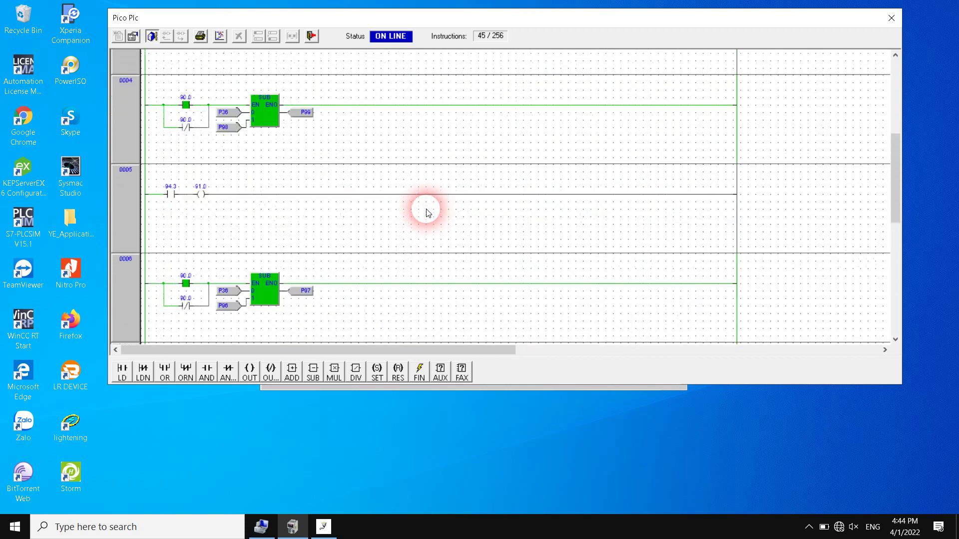
scroll(427, 212, "up", 2)
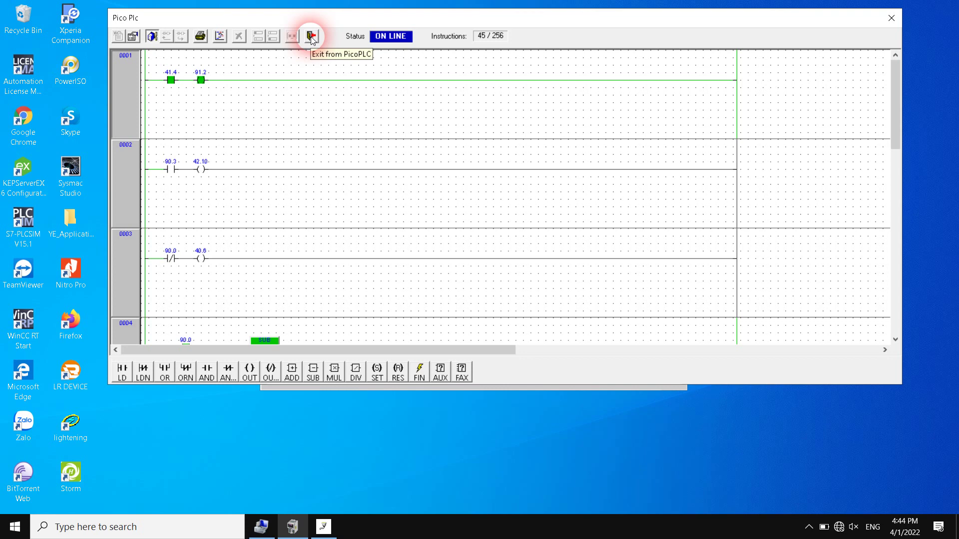
View the PicoPLC properties without changing them and close the Pico PLC editor.
left_click(133, 37)
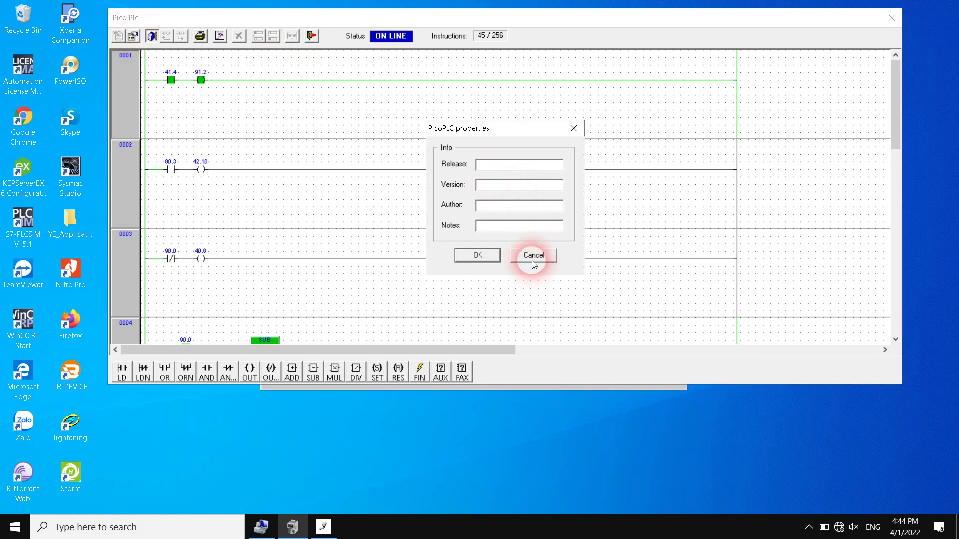
left_click(533, 255)
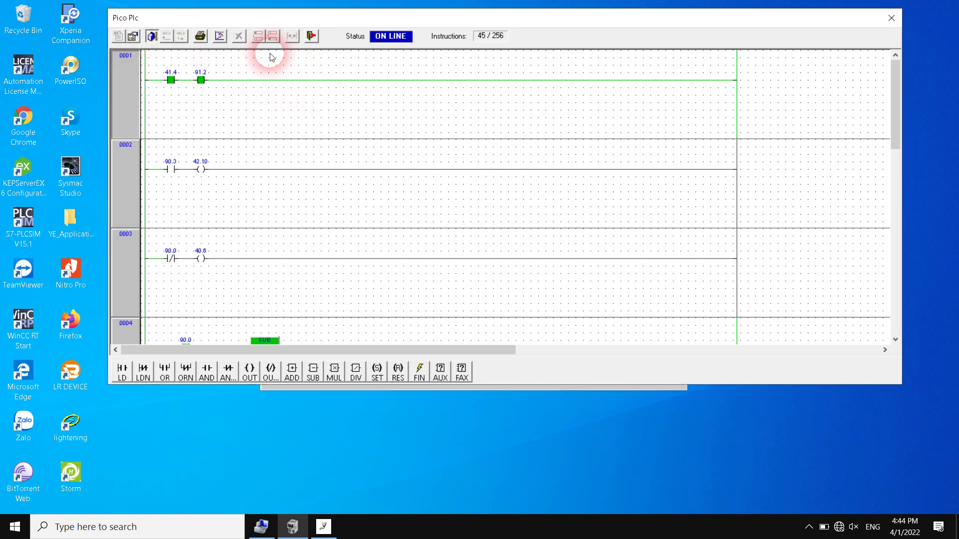
left_click(891, 20)
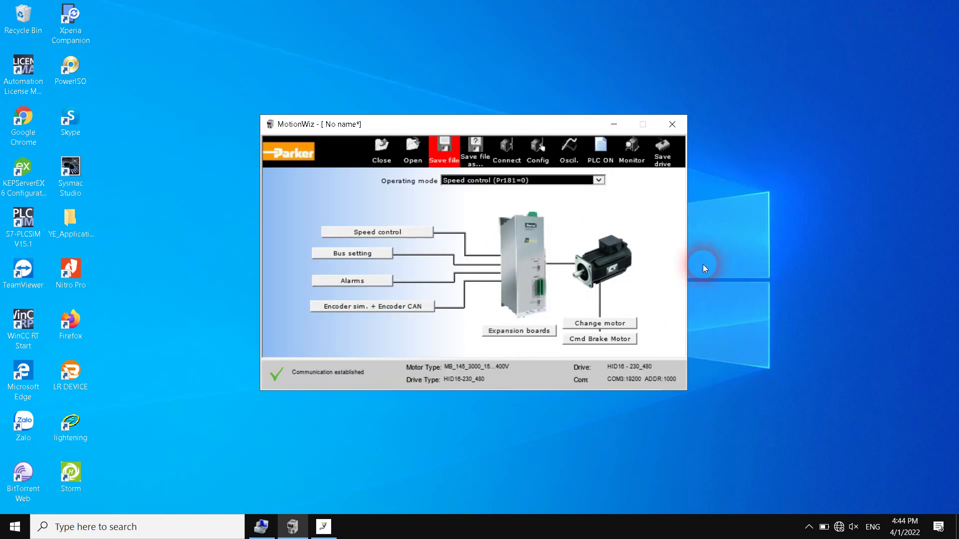
Switch the serial connection to the drive offline and close the Connect window.
left_click(508, 148)
left_click(473, 196)
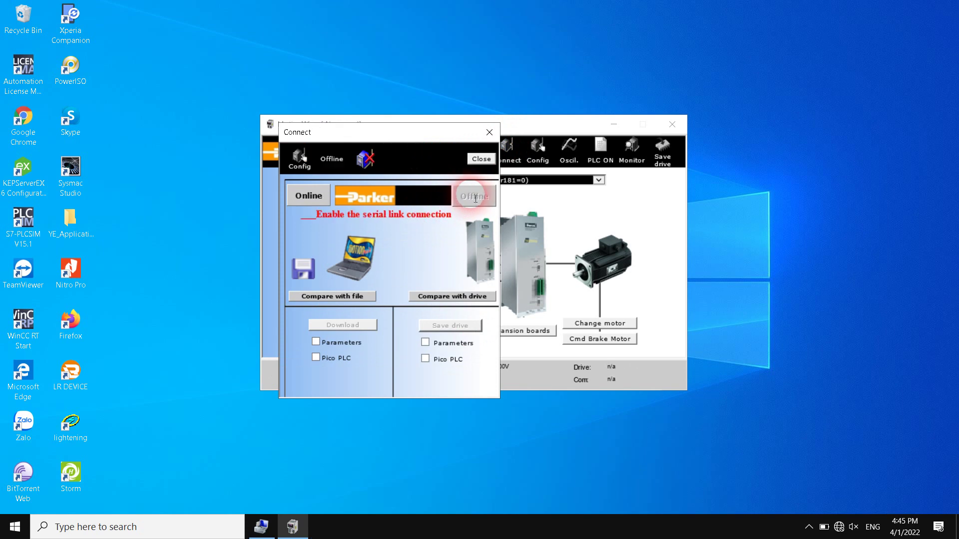
left_click(489, 132)
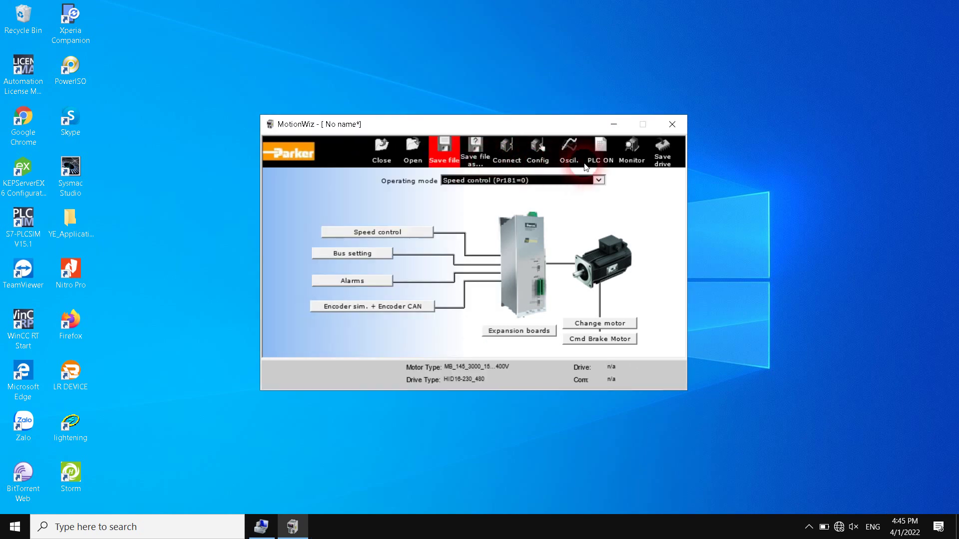
Open the parameter monitor in non-exclusive mode for a brief look and close it.
left_click(632, 146)
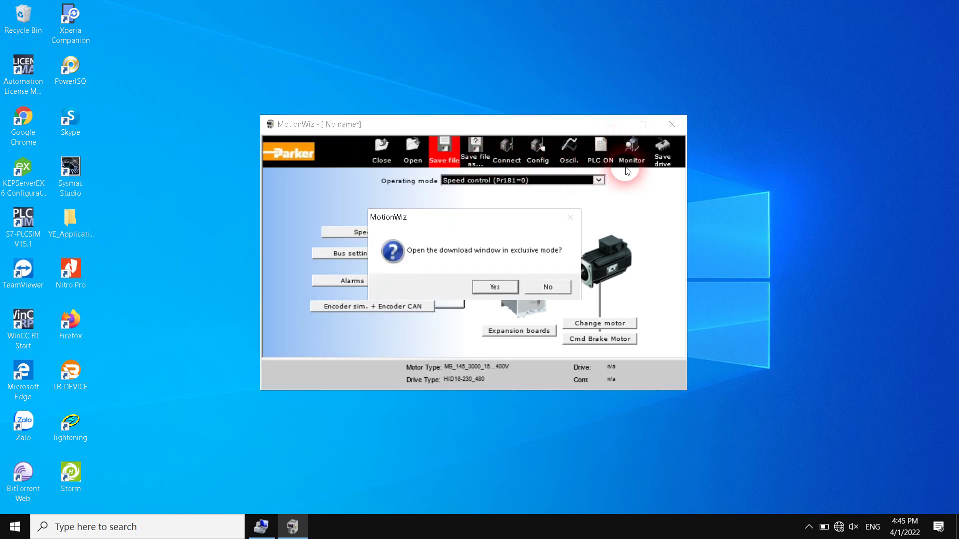
left_click(547, 285)
left_click(714, 140)
Open the Pico PLC editor while offline and upload the PLC code from the drive.
left_click(602, 150)
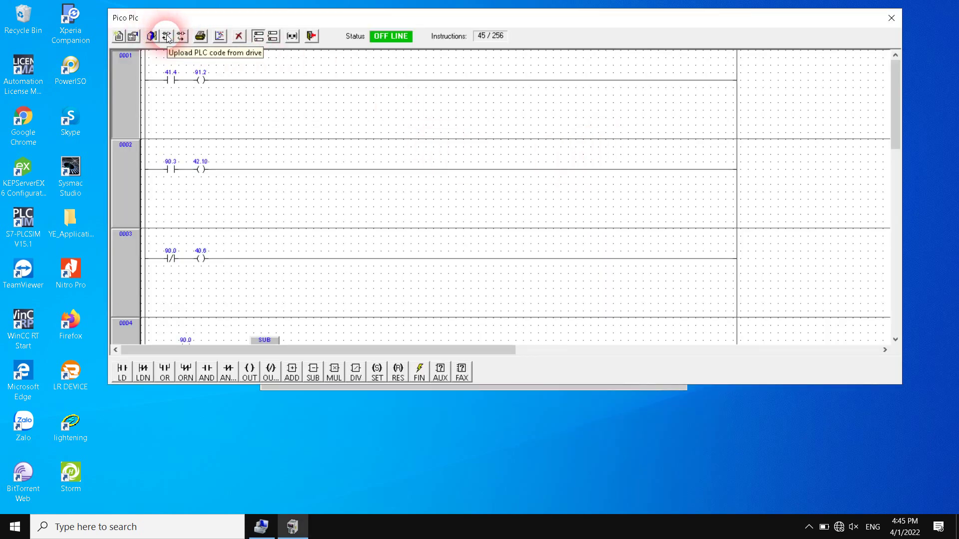
left_click(167, 38)
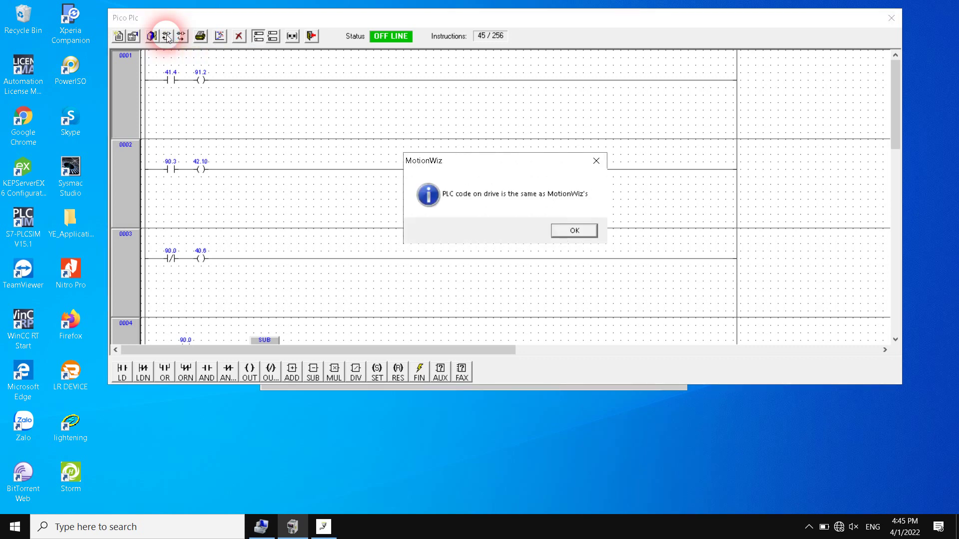
left_click(573, 232)
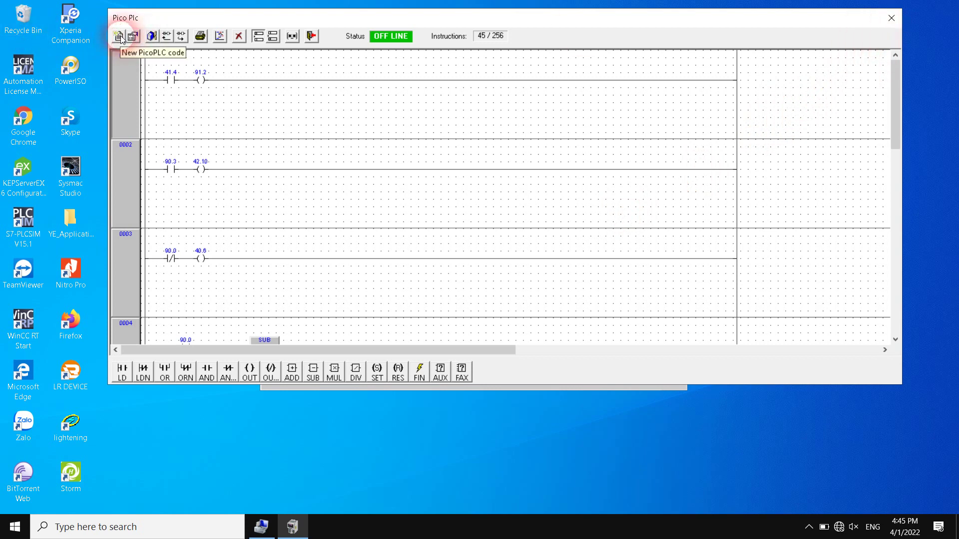
Put the ladder program online to examine its live rungs and close the Pico PLC editor.
left_click(151, 36)
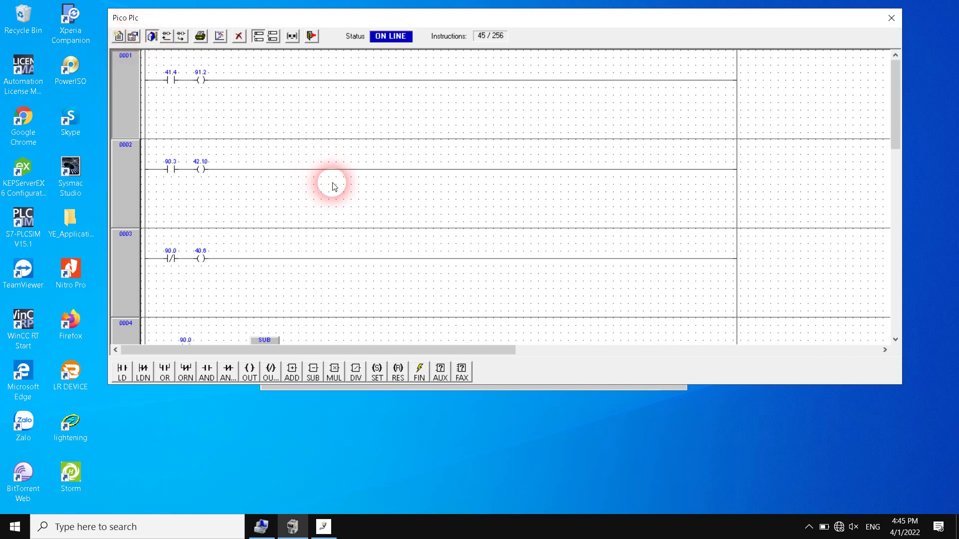
scroll(341, 193, "down", 3)
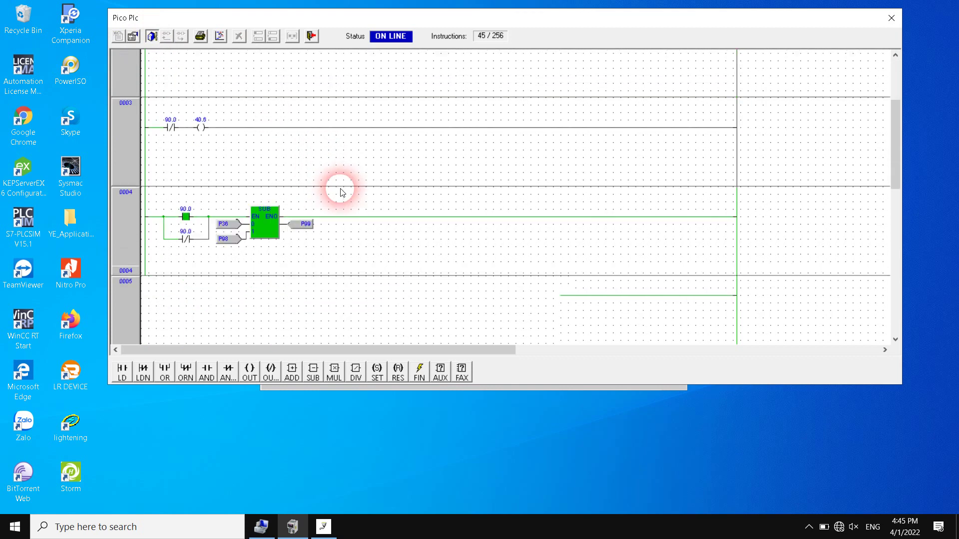
left_click(886, 25)
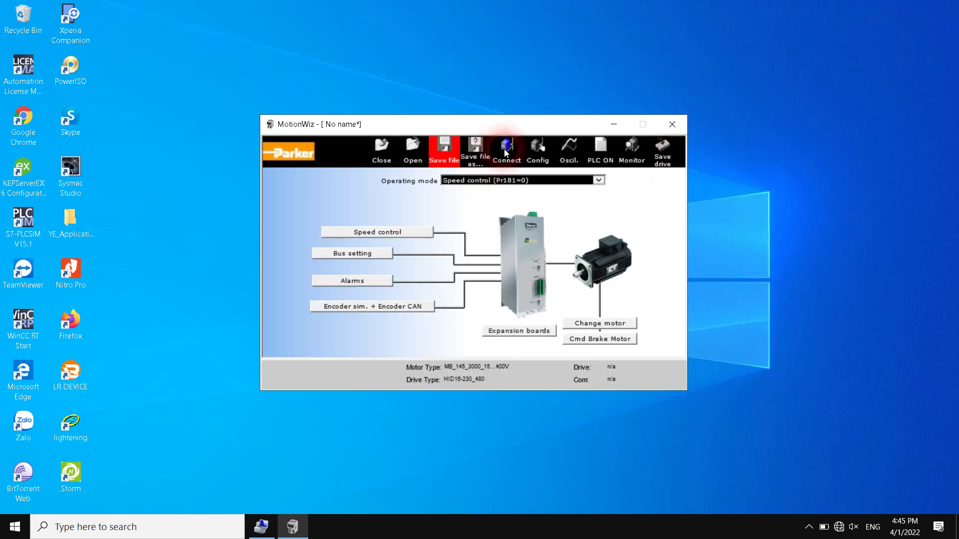
left_click(506, 149)
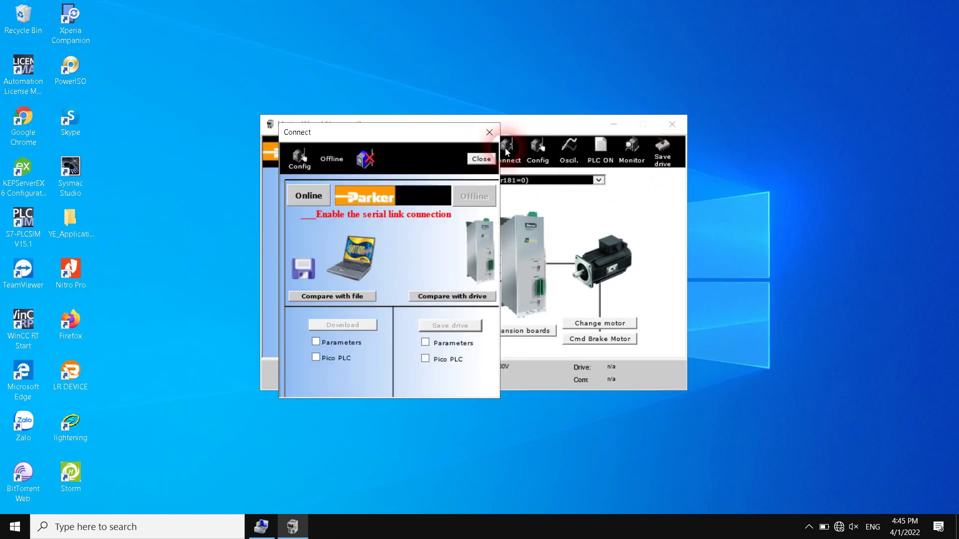
left_click(307, 196)
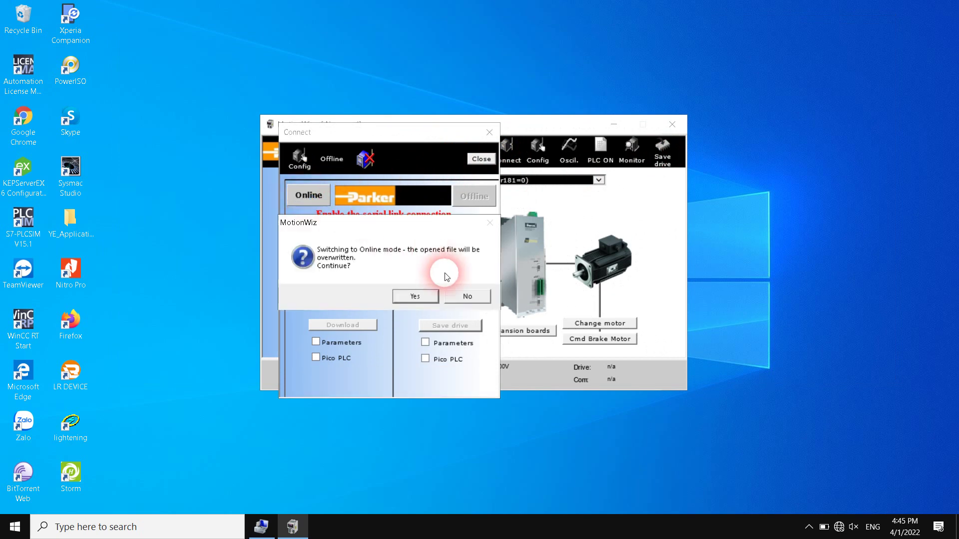
left_click(462, 294)
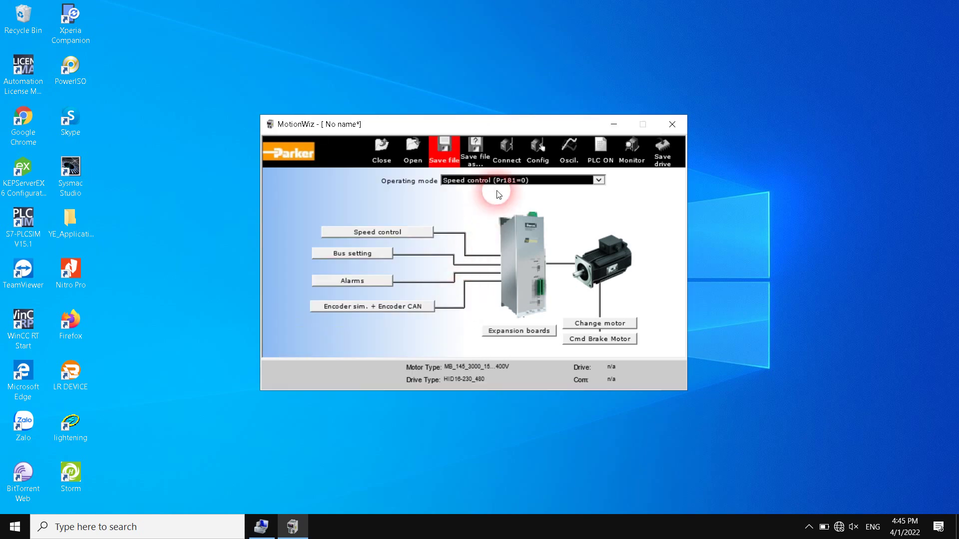
Close the offline oscilloscope after a brief look and switch the drive's serial connection online, allowing the opened file to be overwritten.
left_click(568, 145)
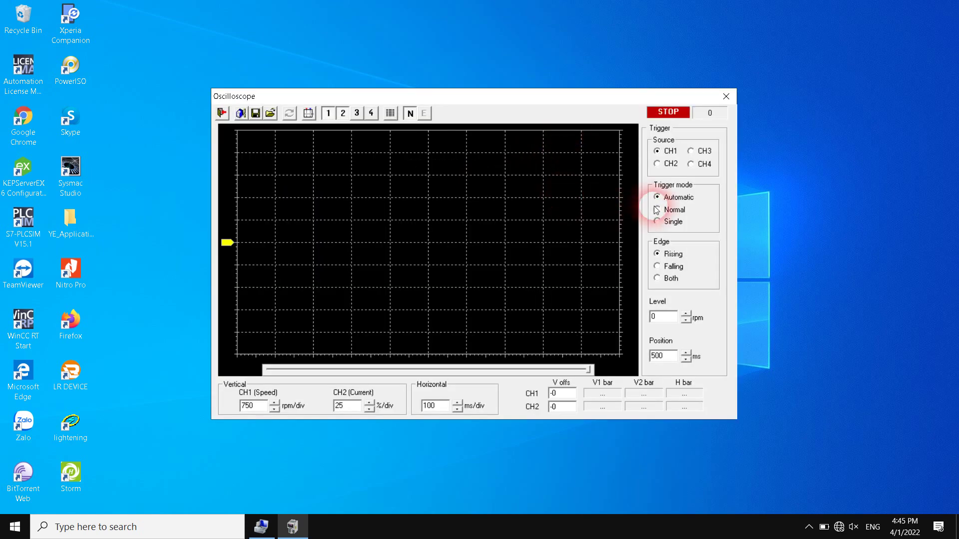
left_click(725, 104)
left_click(507, 150)
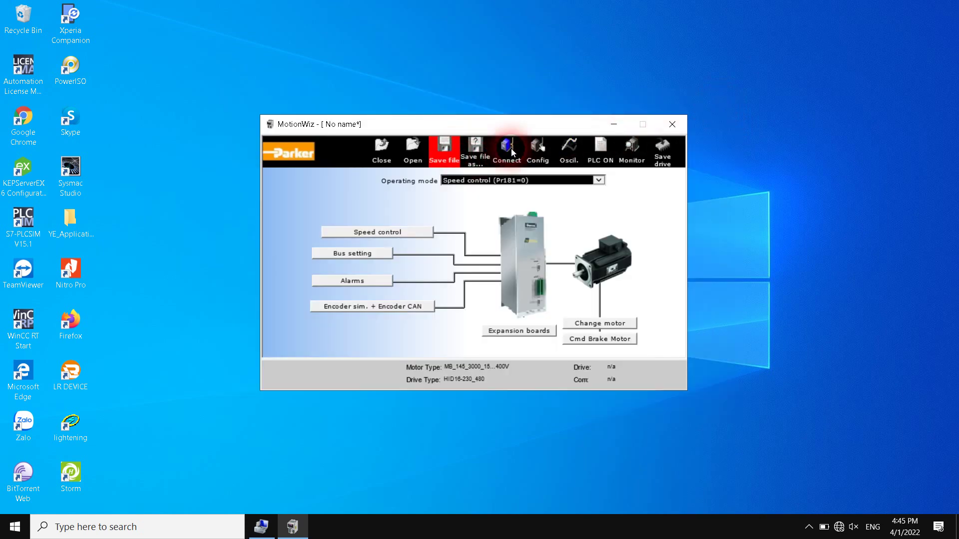
left_click(300, 195)
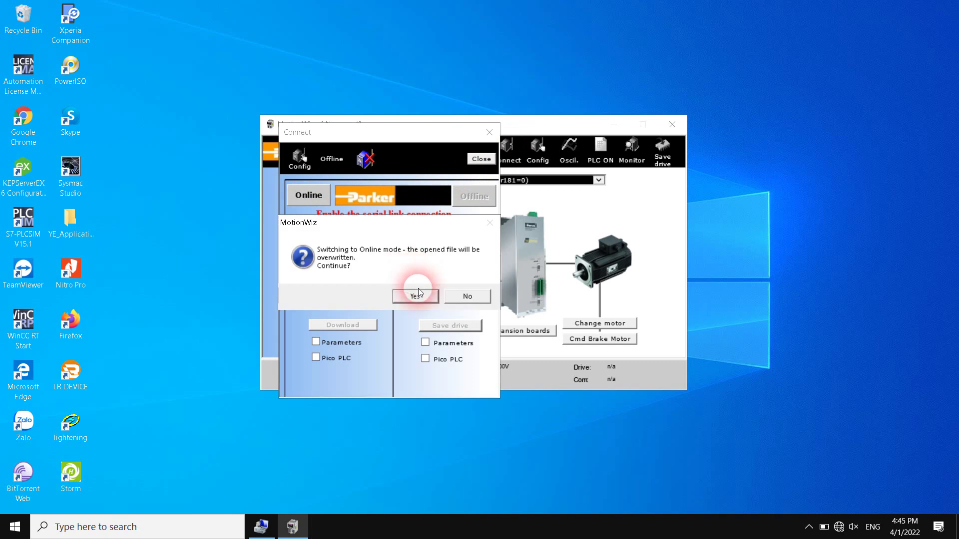
left_click(420, 296)
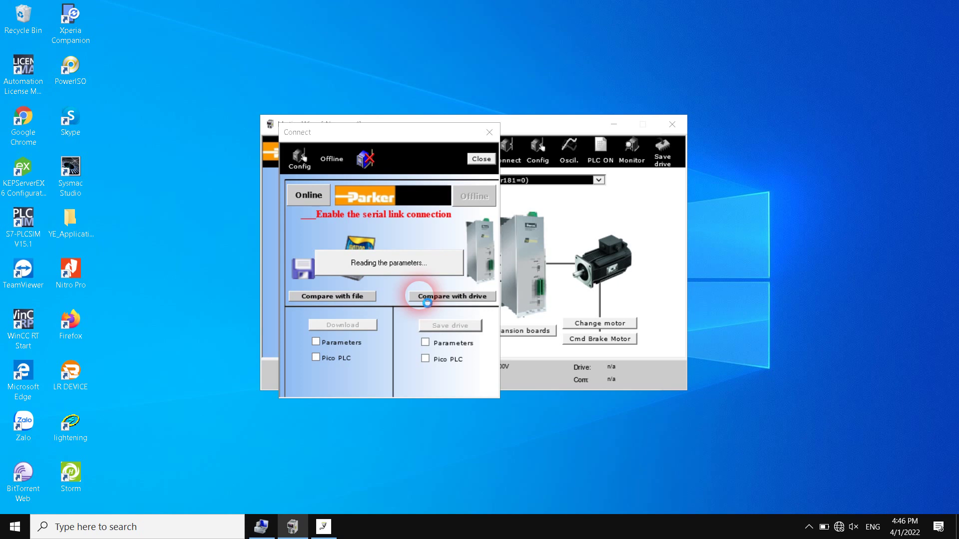
left_click(433, 296)
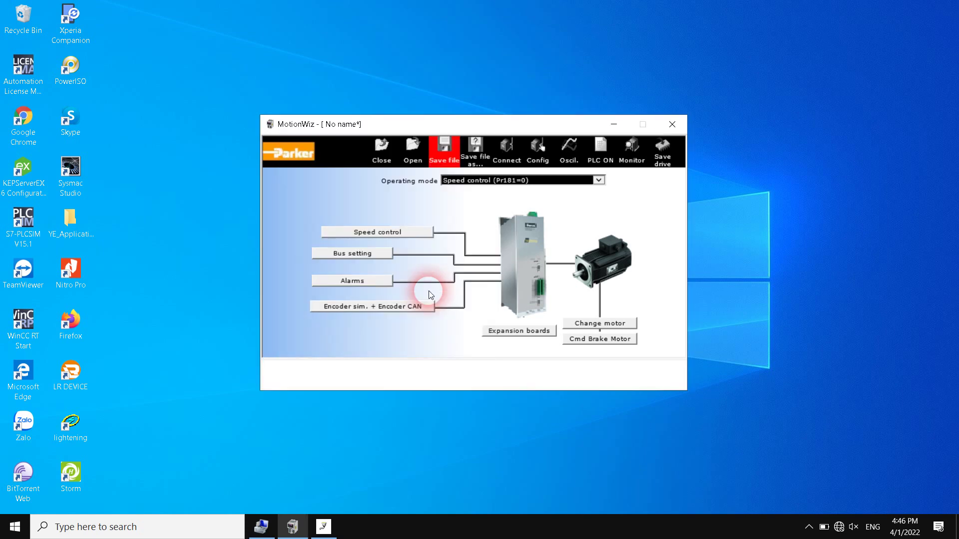
Open the oscilloscope while online and briefly show and hide its measurement bars.
left_click(568, 148)
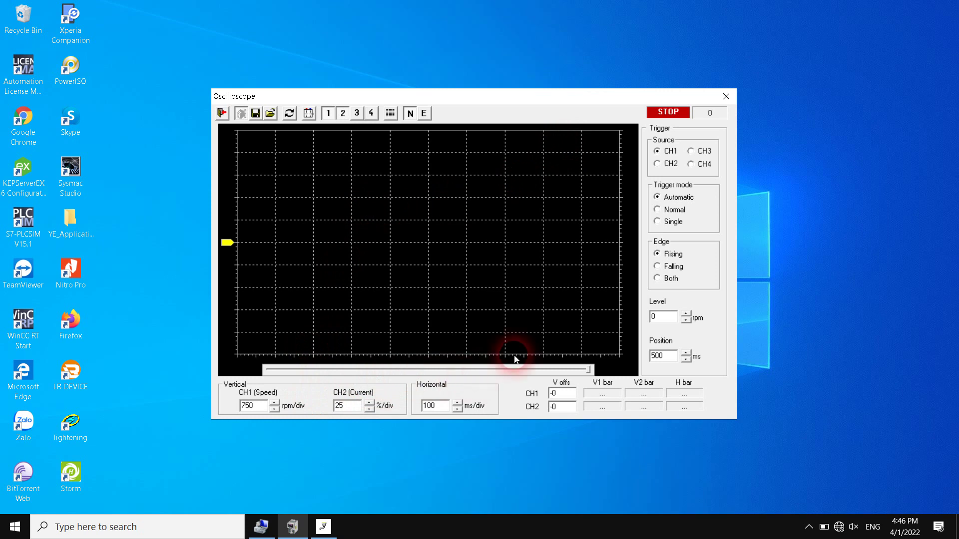
left_click(310, 112)
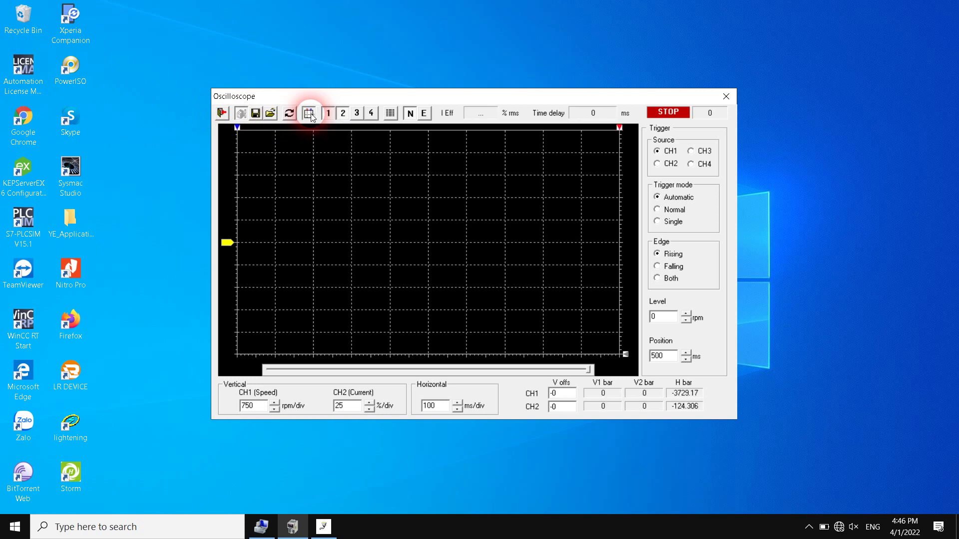
left_click(309, 114)
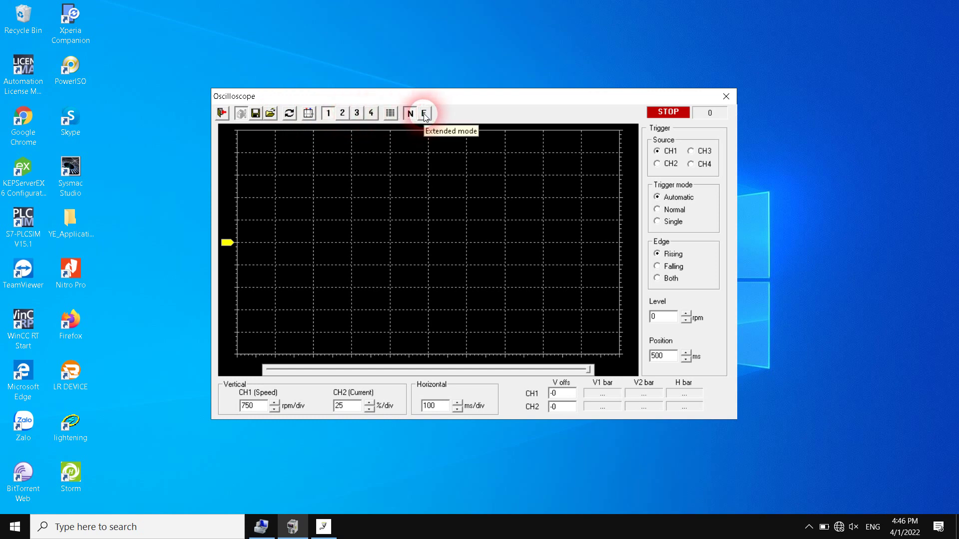
View the oscilloscope's empty parameters settings, then close them and the oscilloscope.
left_click(391, 114)
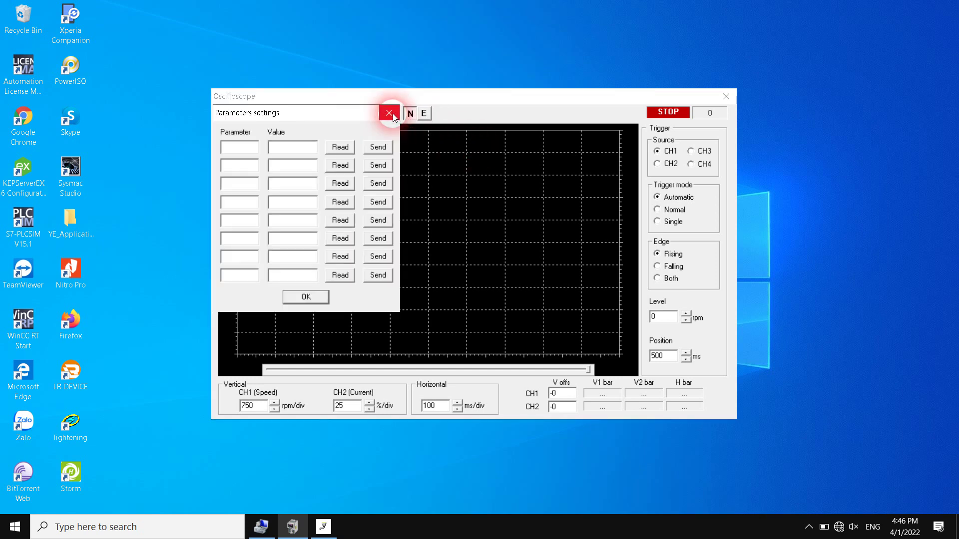
left_click(253, 152)
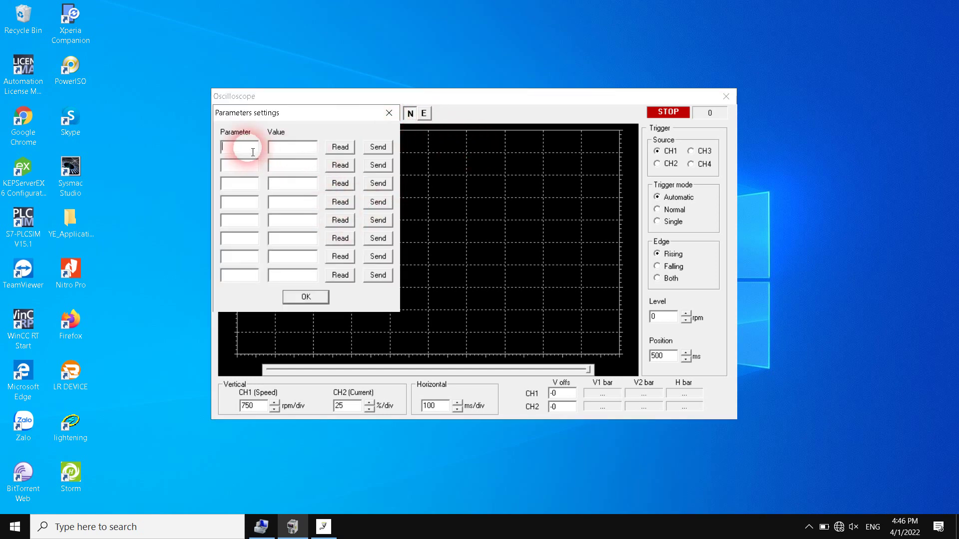
left_click_drag(316, 110, 451, 157)
left_click(436, 343)
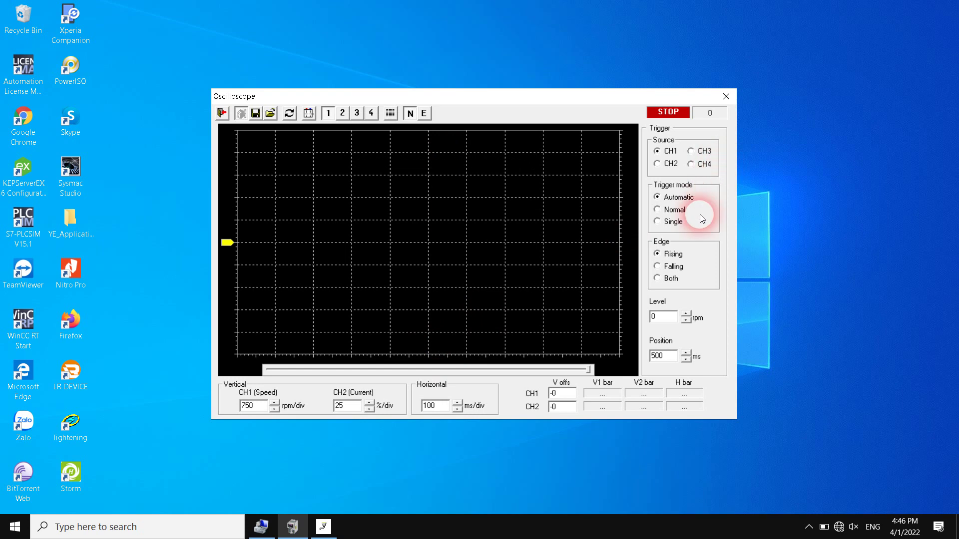
left_click(726, 97)
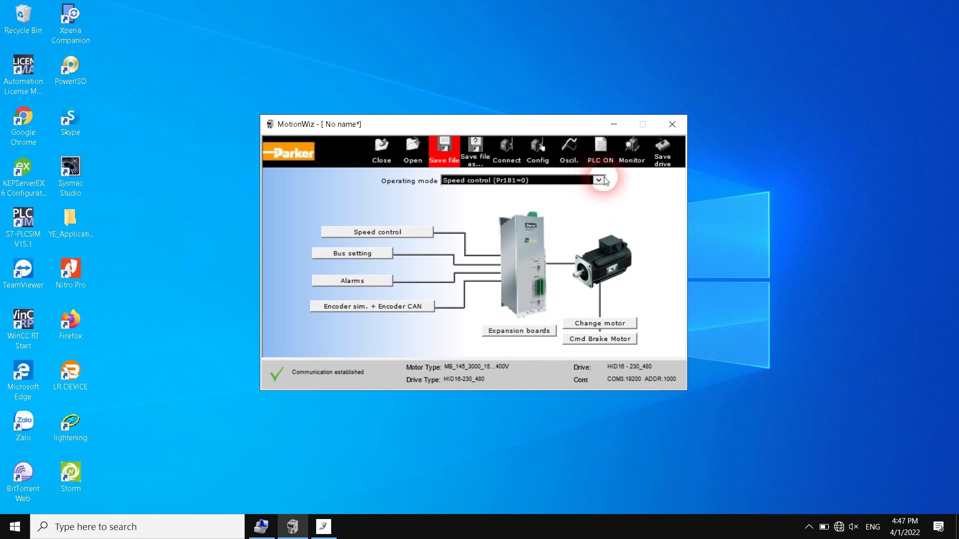
Reopen the oscilloscope and read parameter Pr181 from the drive through its parameters settings.
left_click(569, 145)
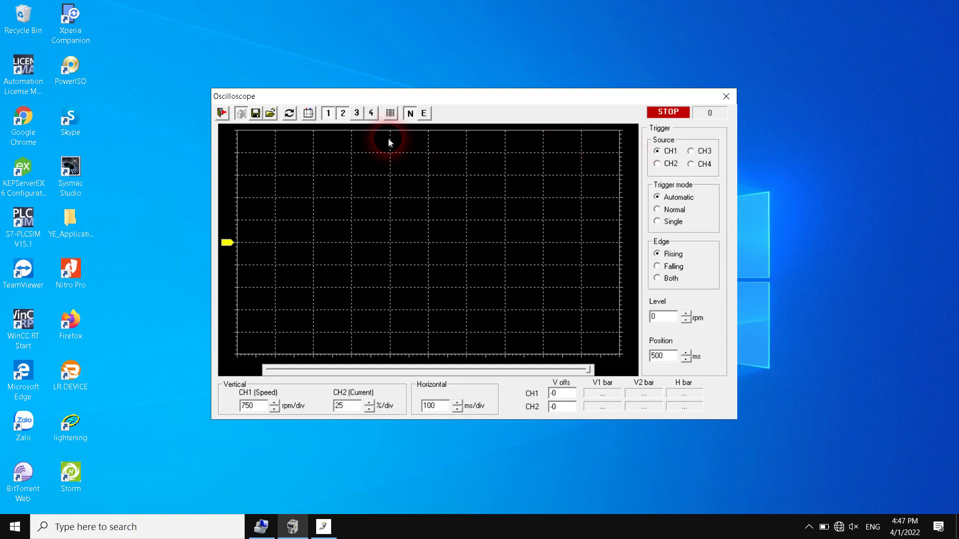
left_click(391, 113)
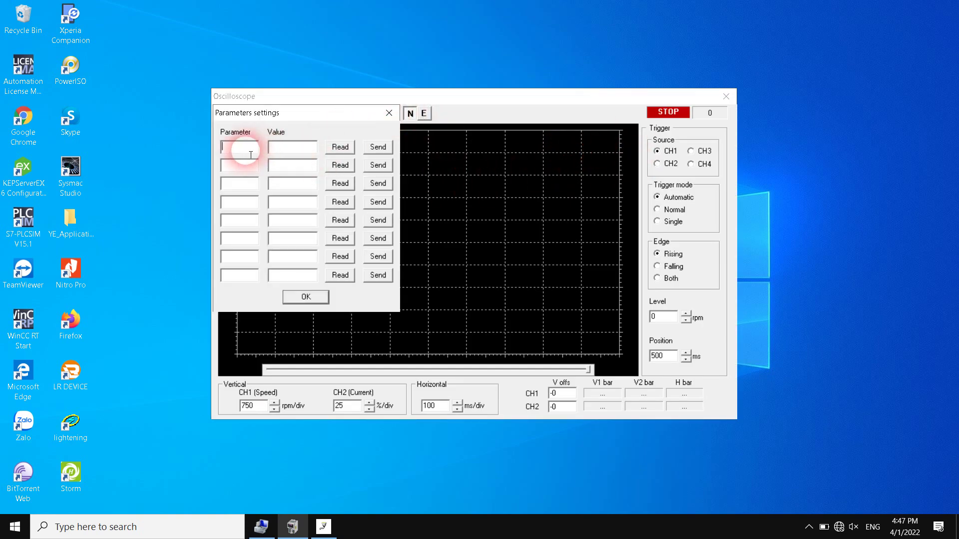
type("Pe")
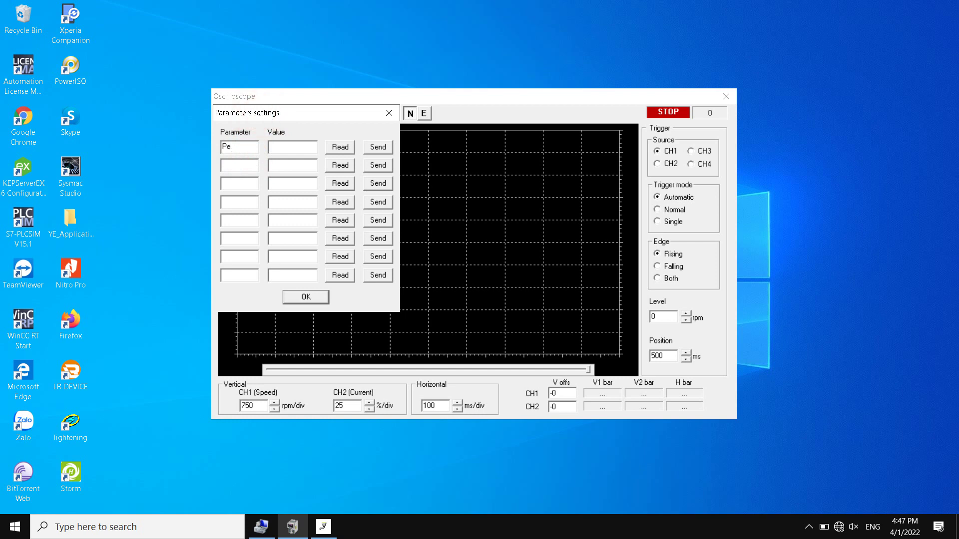
key("BackSpace")
type("r181")
left_click(325, 156)
left_click(338, 148)
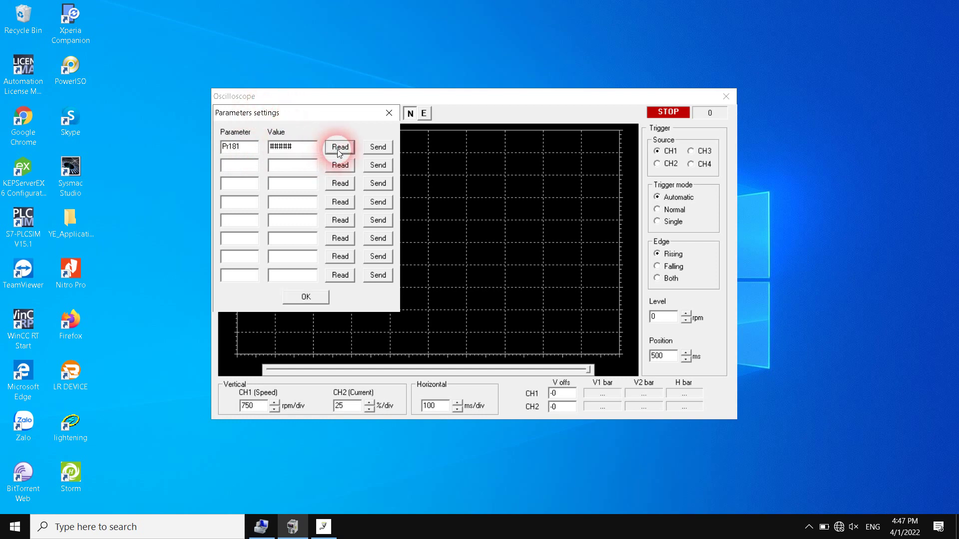
left_click(315, 298)
left_click(353, 219)
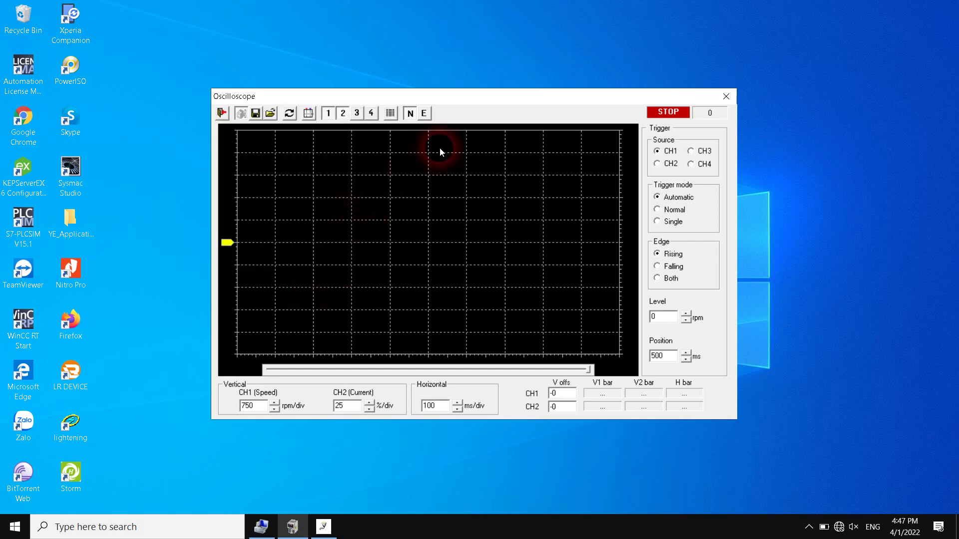
left_click(390, 113)
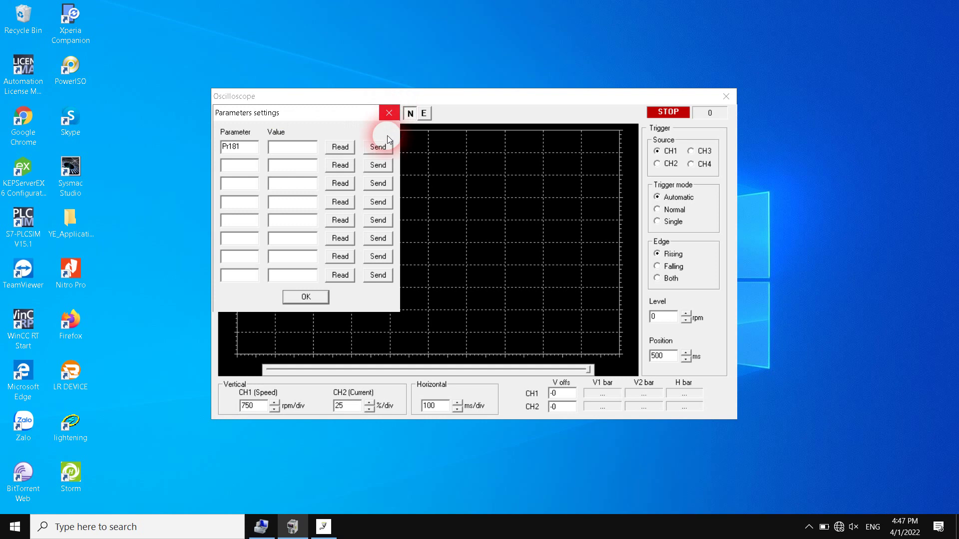
left_click(306, 297)
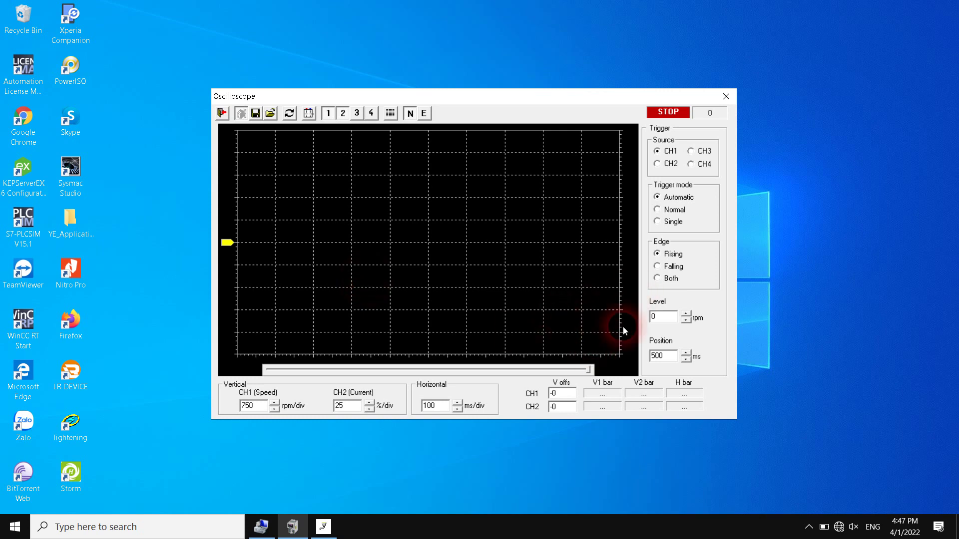
Return the trigger source to CH1 after trying CH3 and start the oscilloscope acquisition of speed and current.
left_click(693, 163)
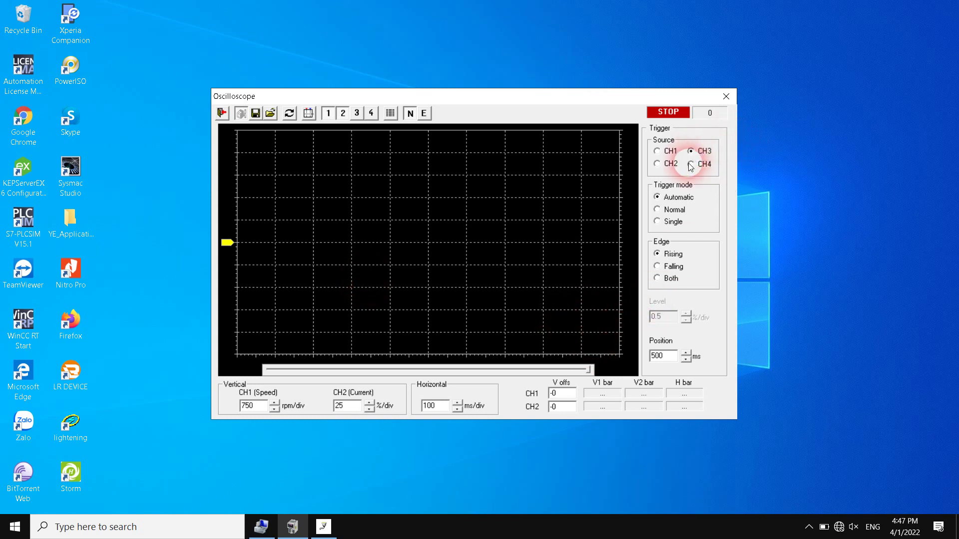
left_click(658, 151)
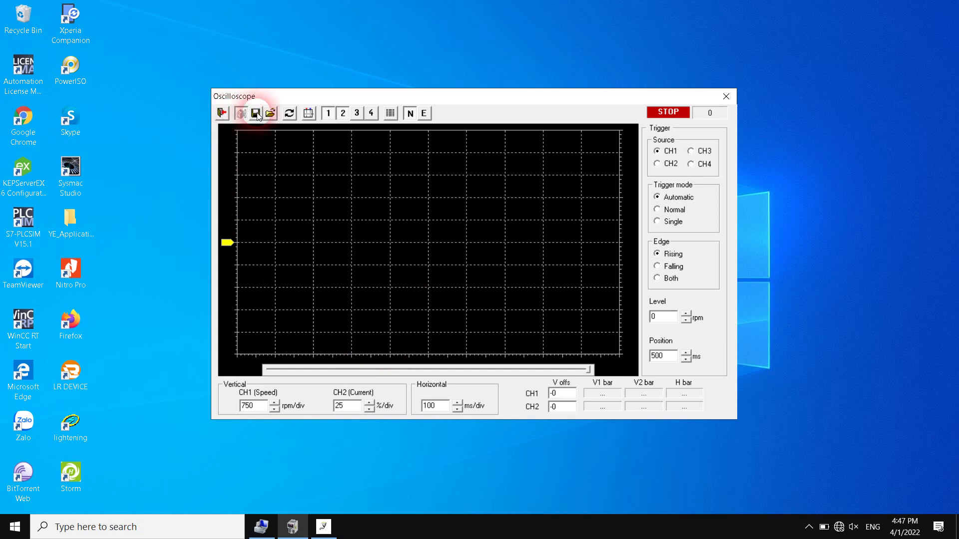
left_click(289, 116)
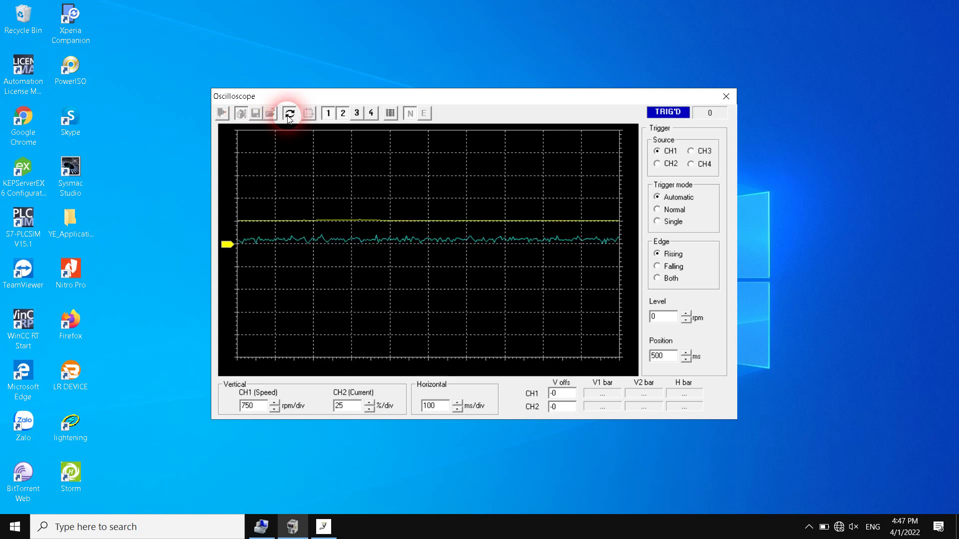
Try the Both trigger edge and the CH2, CH3 and CH4 trigger sources, returning the source to CH1.
left_click(659, 211)
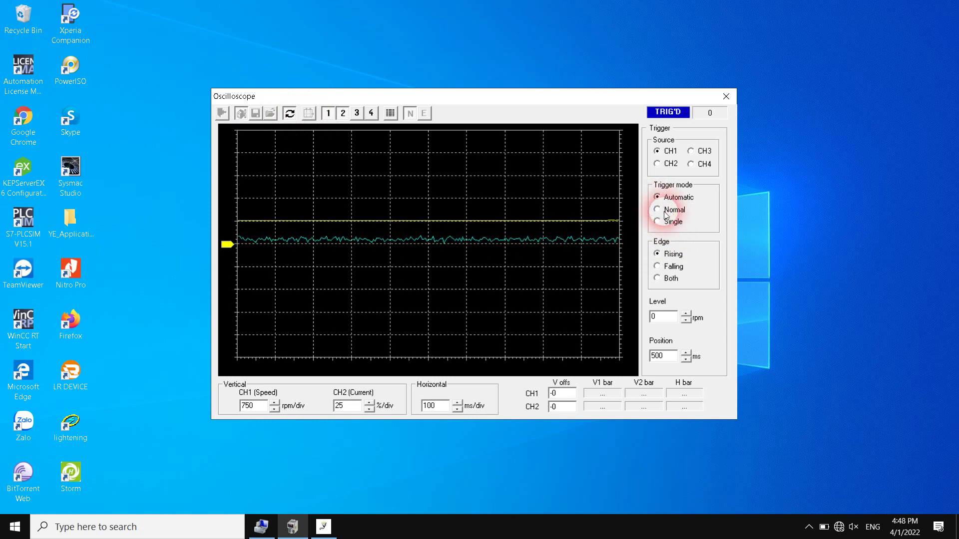
left_click(657, 278)
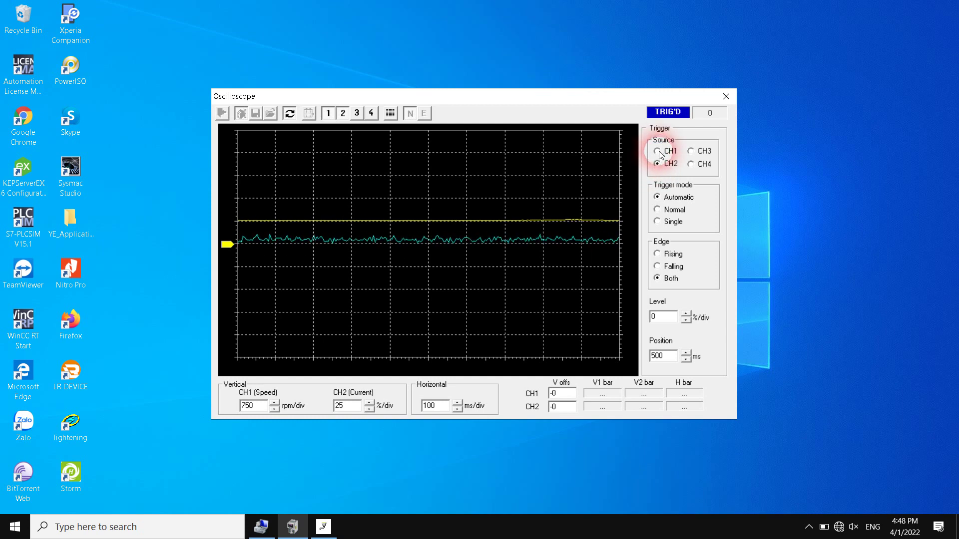
left_click(692, 151)
left_click(692, 165)
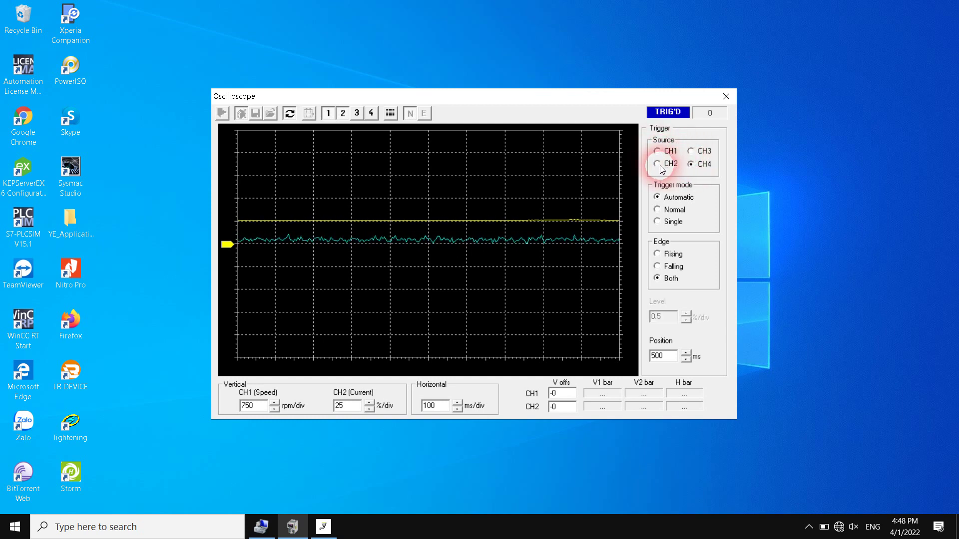
left_click(659, 166)
left_click(657, 151)
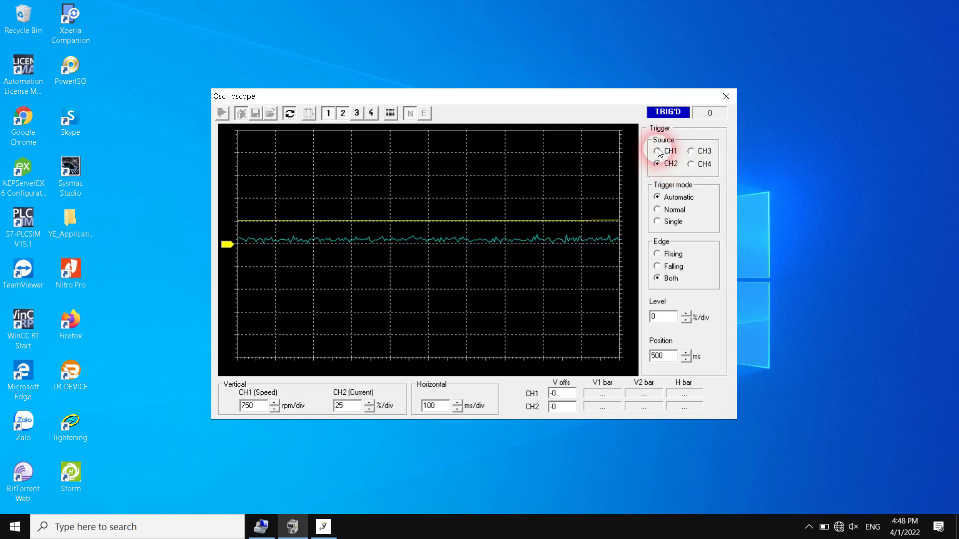
left_click(692, 153)
left_click(657, 160)
left_click(657, 152)
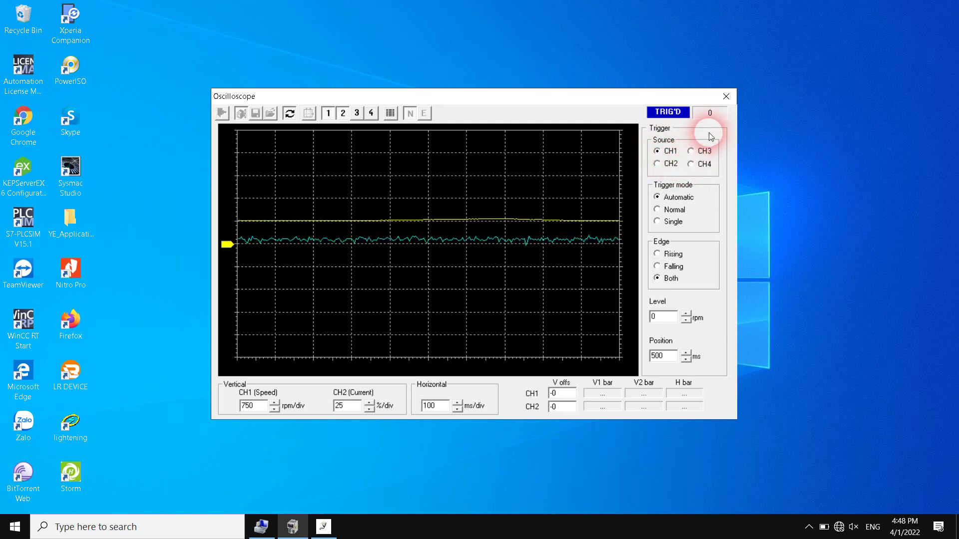
Set the trigger edge to Rising and try to close the oscilloscope during acquisition.
left_click(726, 95)
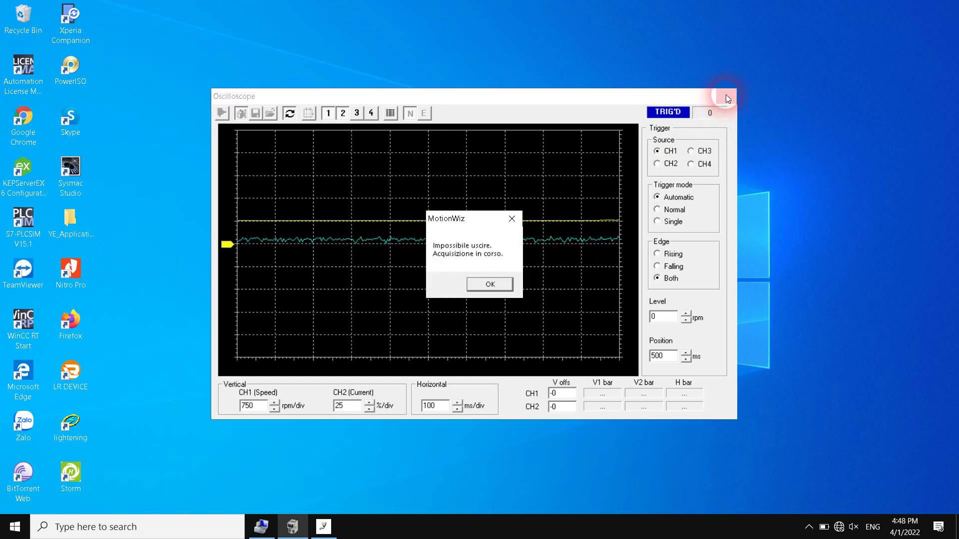
left_click(489, 285)
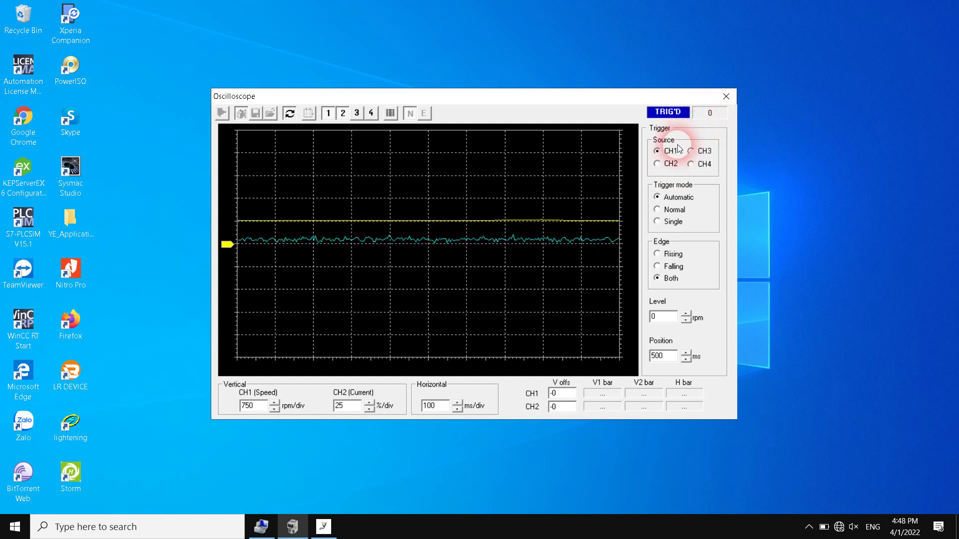
left_click(658, 255)
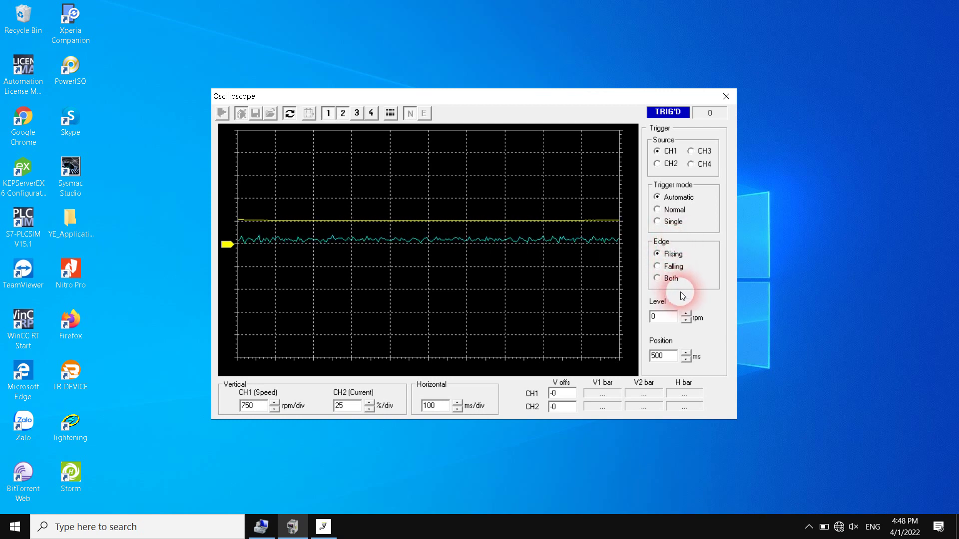
left_click(726, 96)
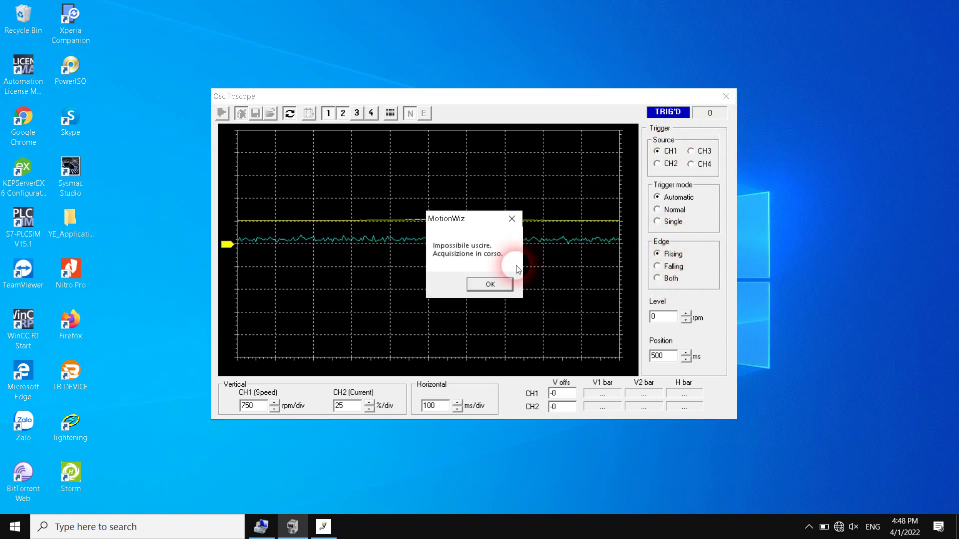
left_click(490, 284)
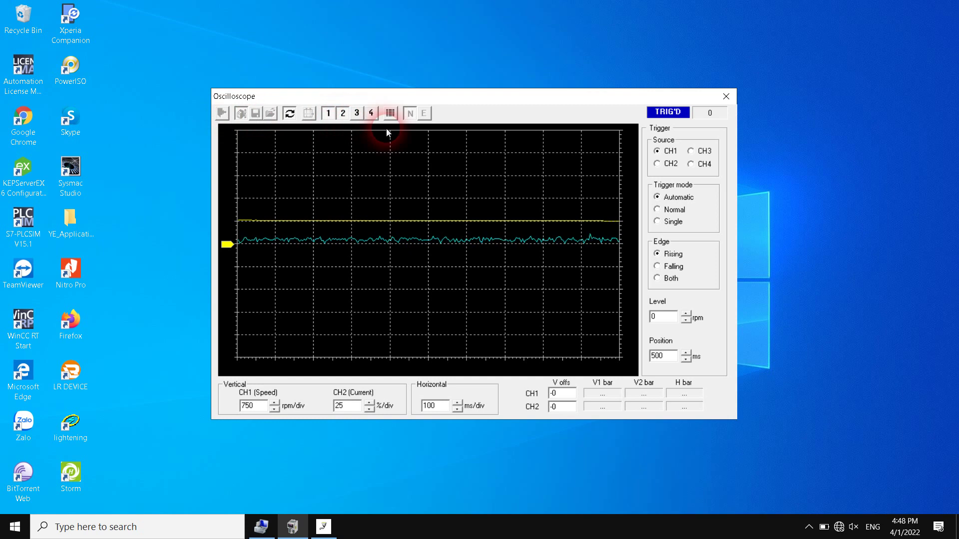
View the parameters settings while the oscilloscope acquisition is running and close them without entering a parameter.
left_click(358, 115)
left_click(390, 113)
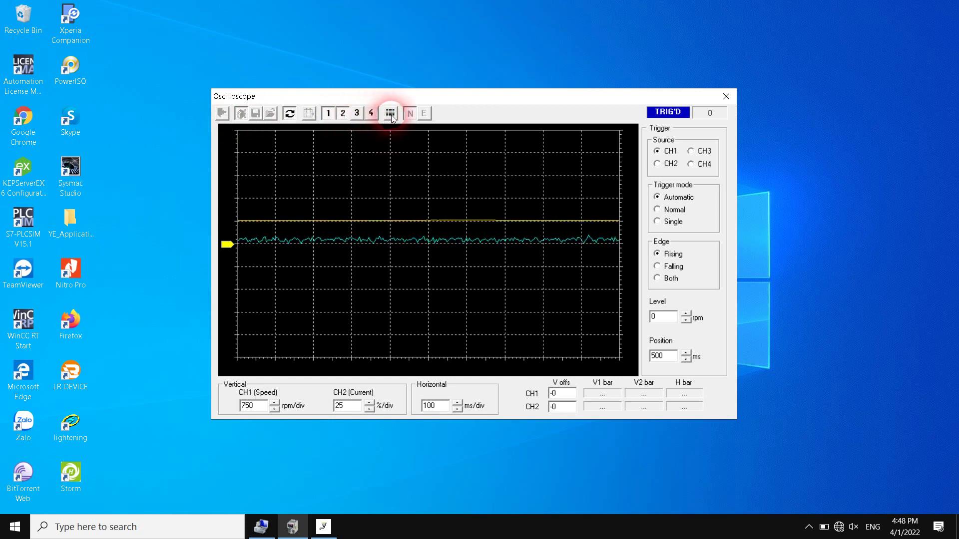
left_click_drag(257, 147, 173, 142)
left_click(306, 296)
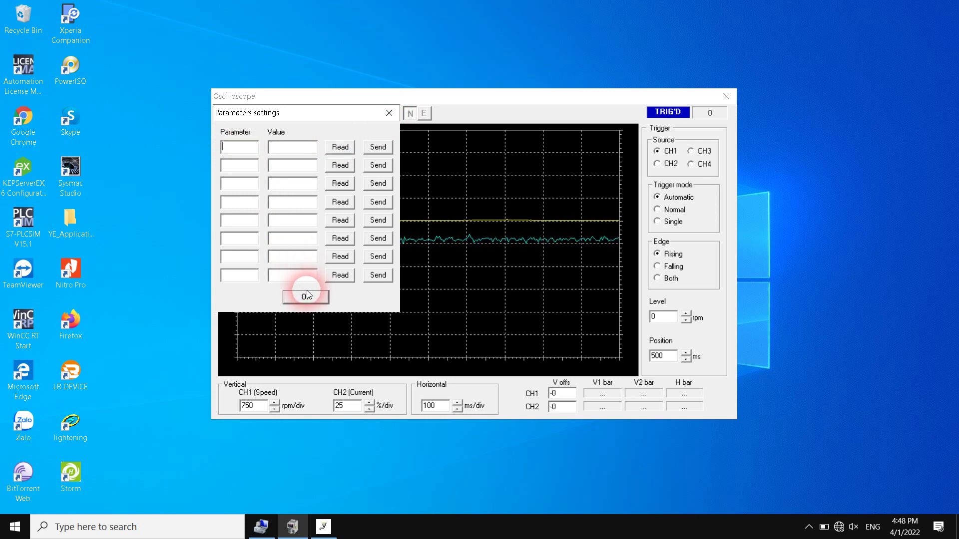
left_click(390, 175)
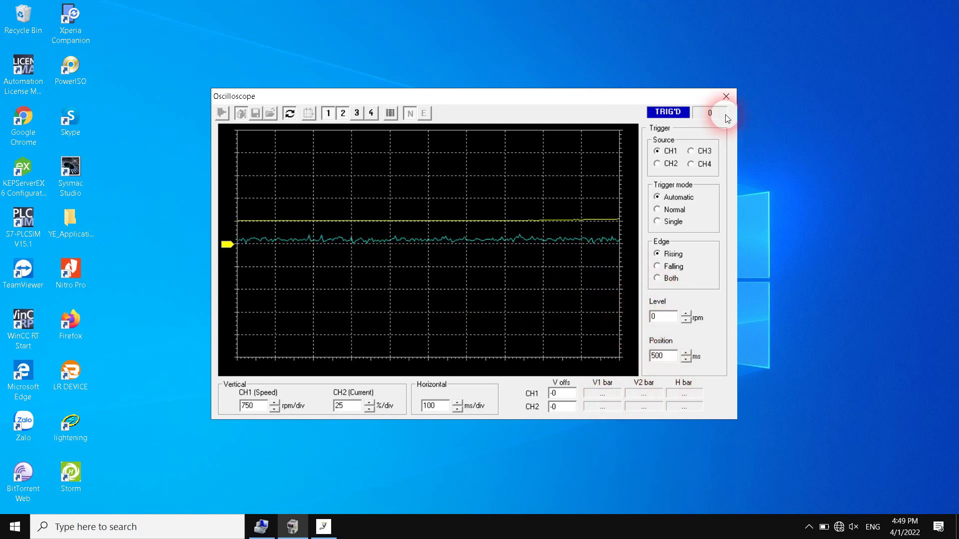
Try the CH3 and CH2 trigger sources during the acquisition and return the source to CH1.
left_click(691, 152)
left_click(657, 163)
left_click(656, 151)
Stop the running speed and current acquisition and close the oscilloscope window.
left_click(725, 97)
left_click(488, 284)
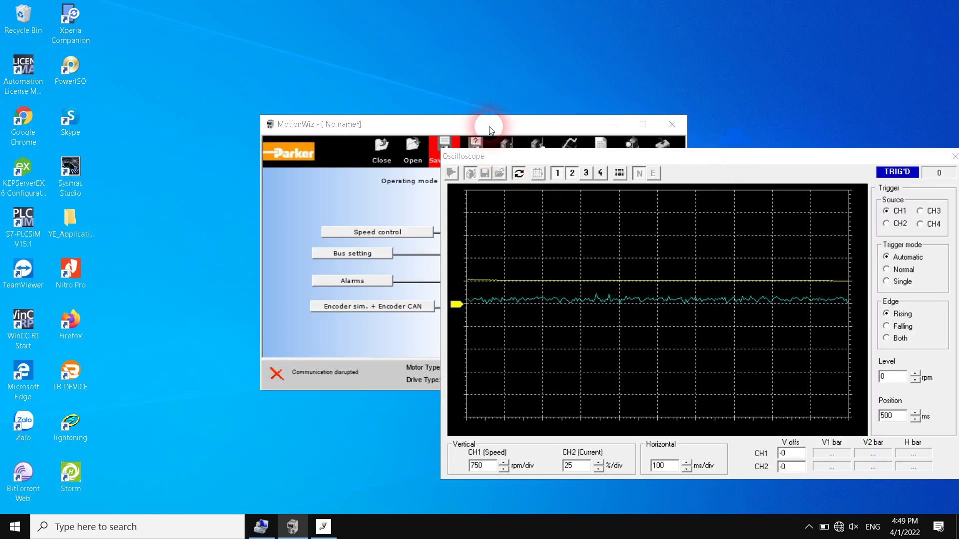
left_click_drag(524, 155, 298, 76)
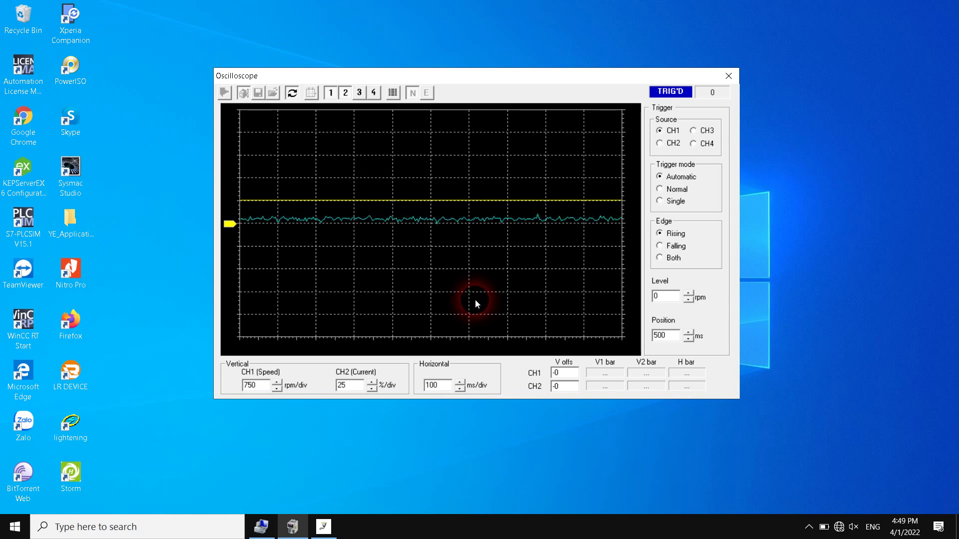
left_click(294, 93)
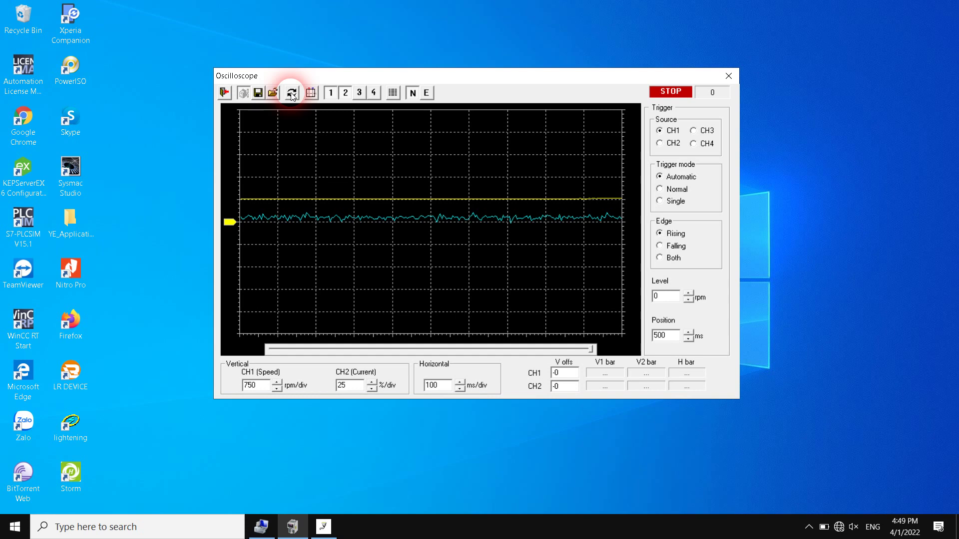
left_click(292, 93)
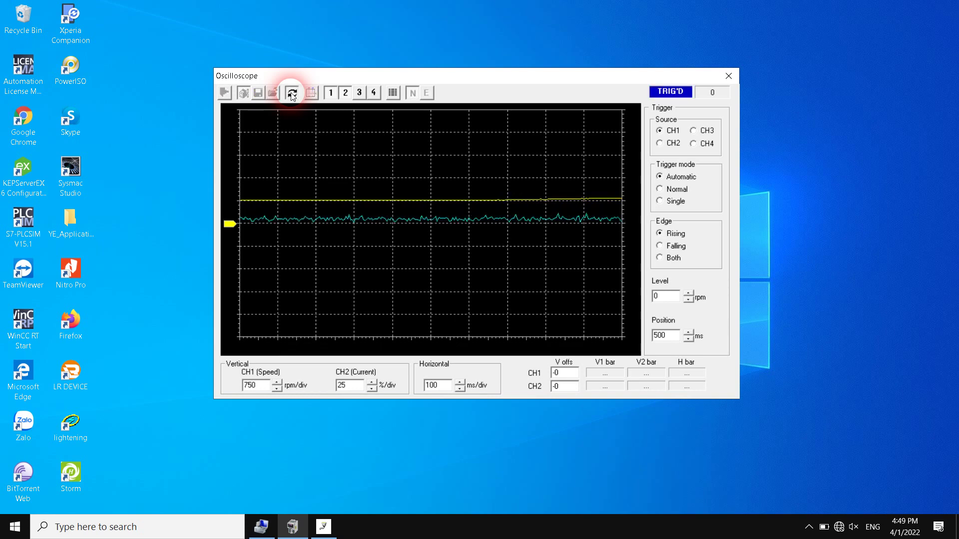
left_click(292, 94)
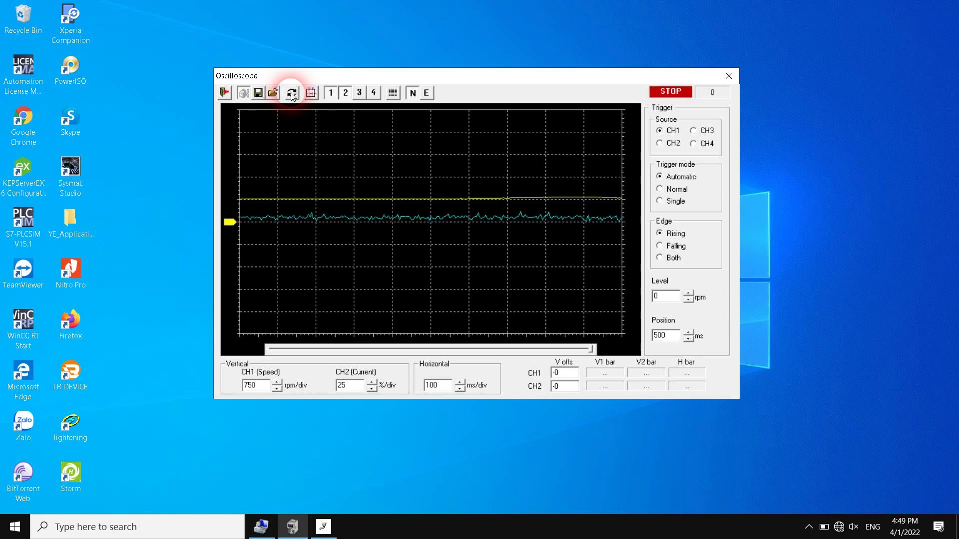
left_click(730, 76)
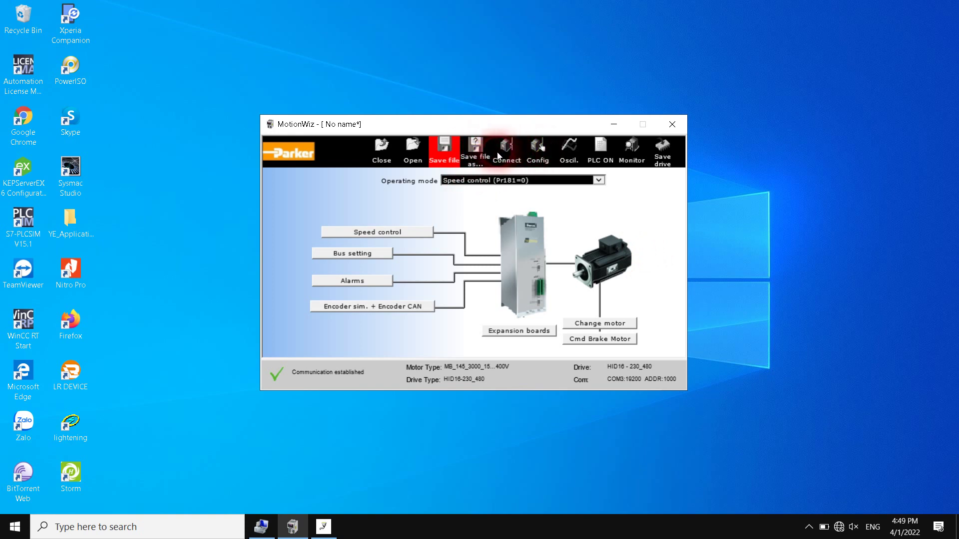
Start saving the drive configuration as a new file and browse to the WM539 folder under Extraction Bottle > 1L.
left_click(463, 152)
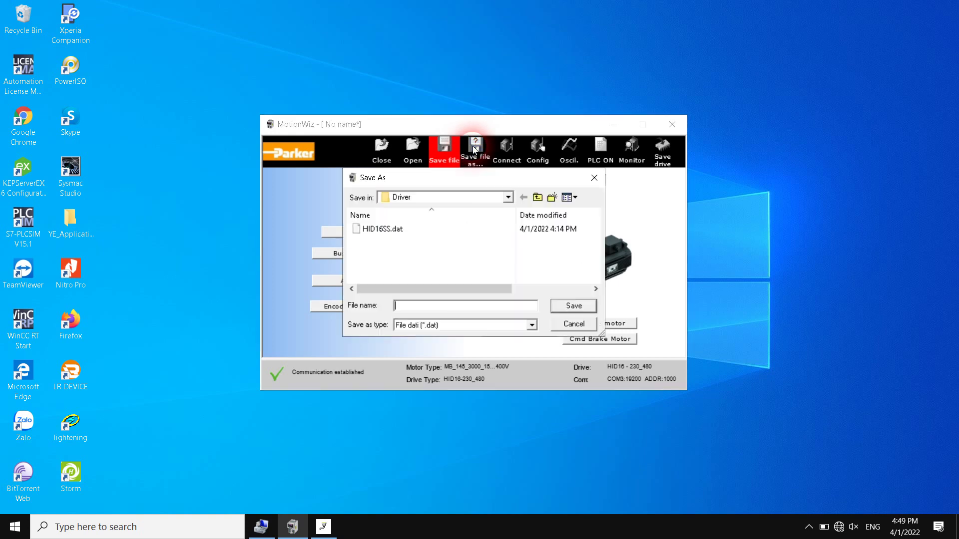
left_click(537, 198)
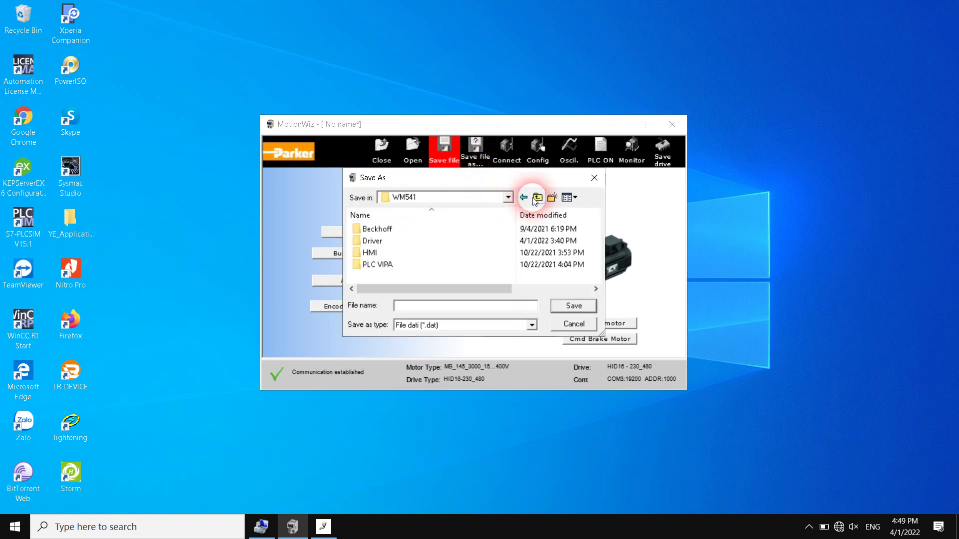
left_click(536, 198)
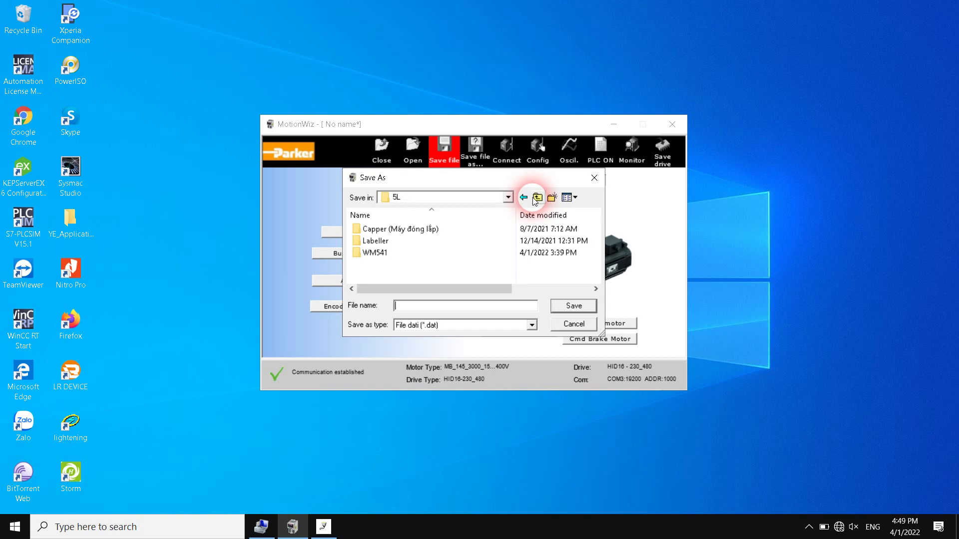
left_click(538, 198)
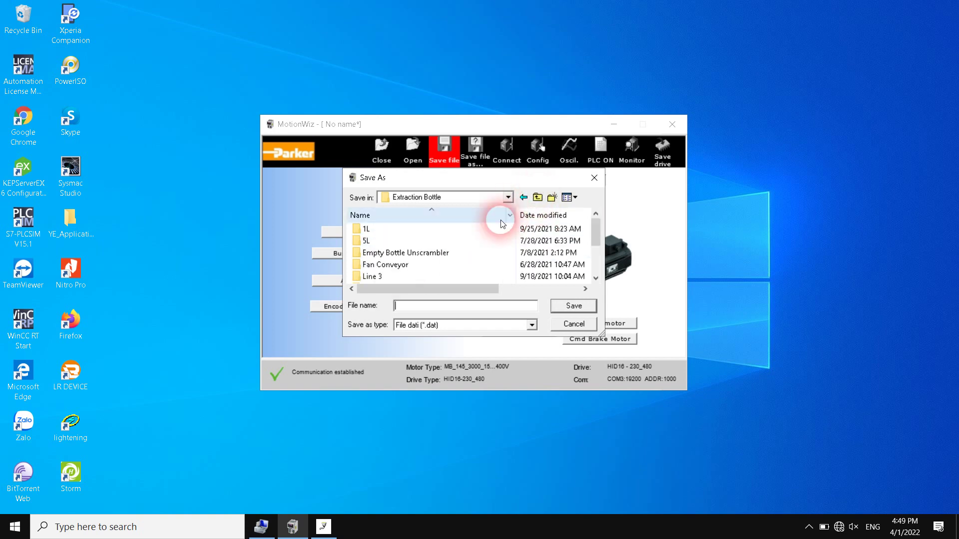
left_click(368, 230)
double_click(370, 231)
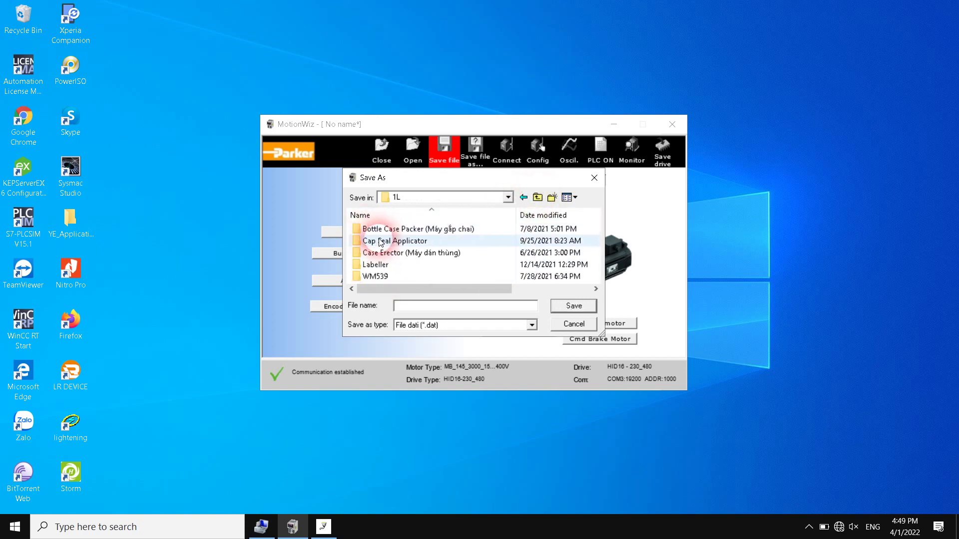
double_click(370, 274)
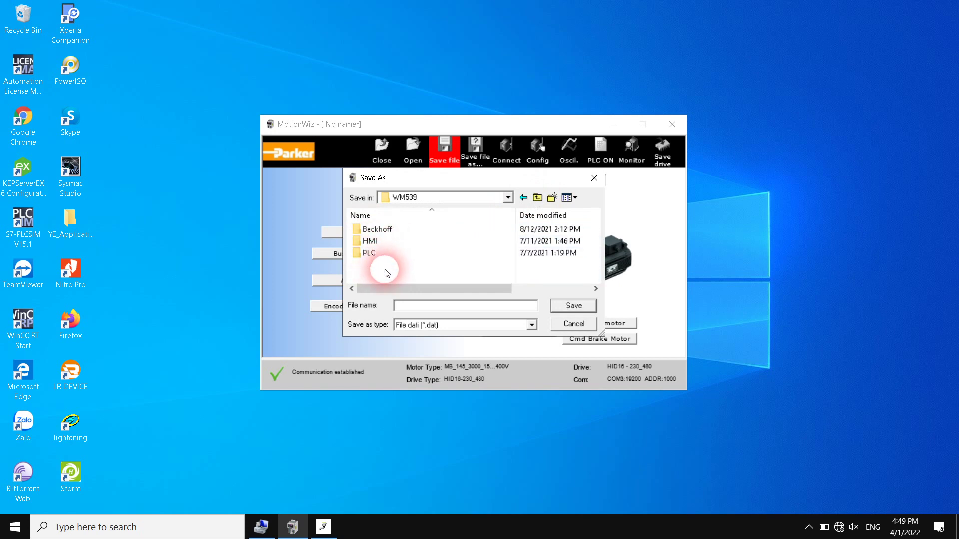
Create a folder named Driver inside WM539 and open it as the save location.
left_click(551, 199)
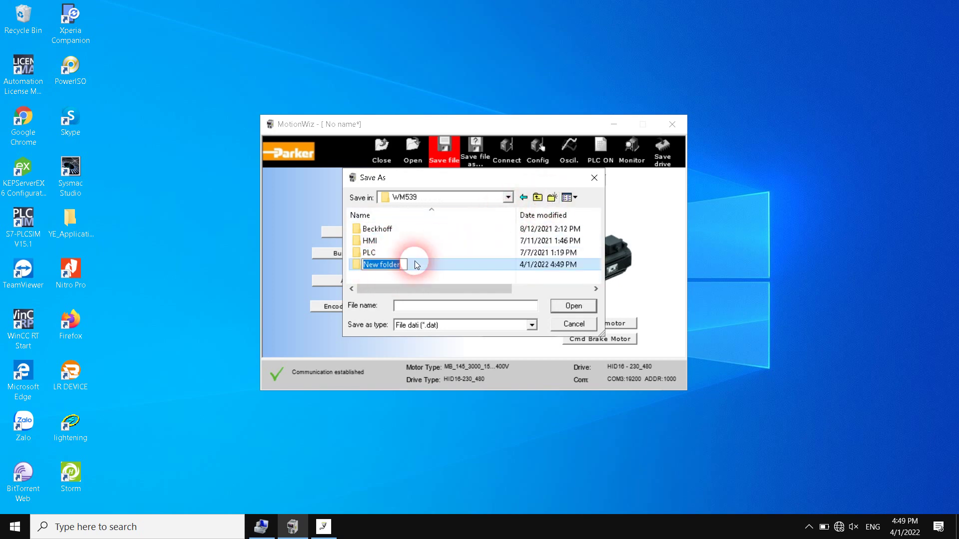
type("Driver")
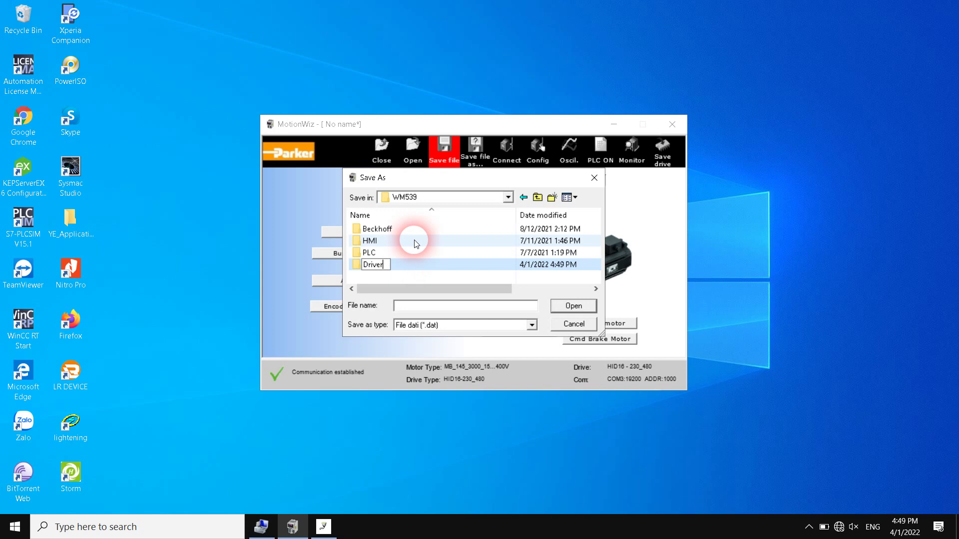
key("Return")
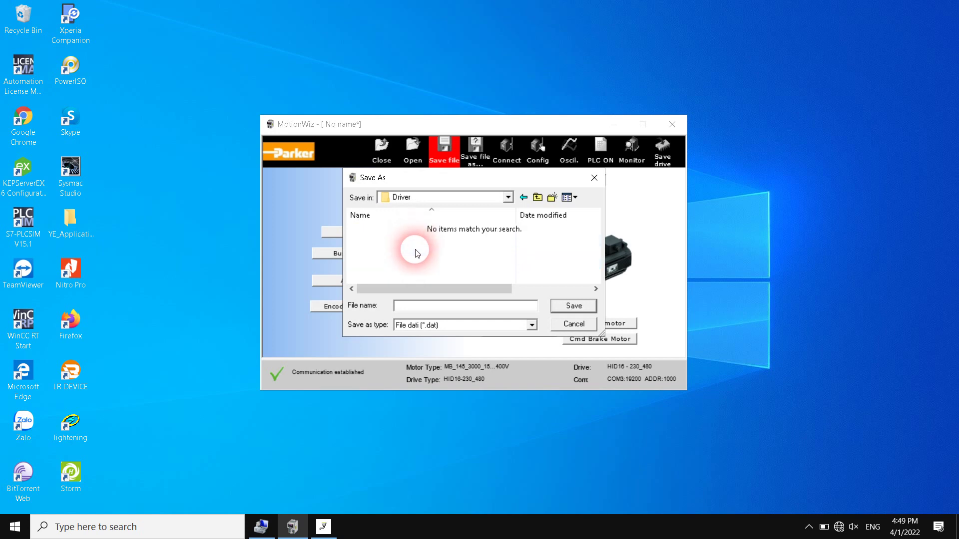
Save the drive configuration as HID16SS with the file type File dati (*.dat).
left_click(432, 306)
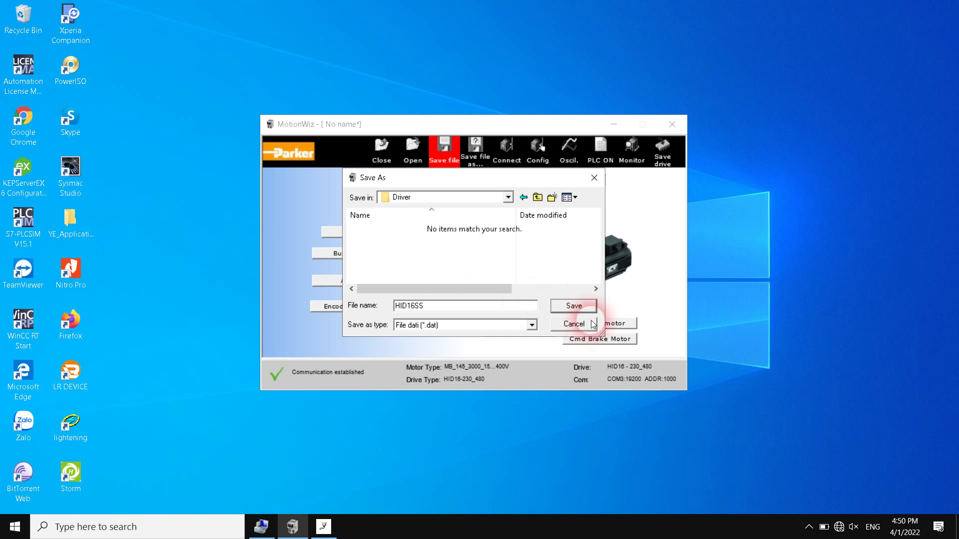
left_click(532, 326)
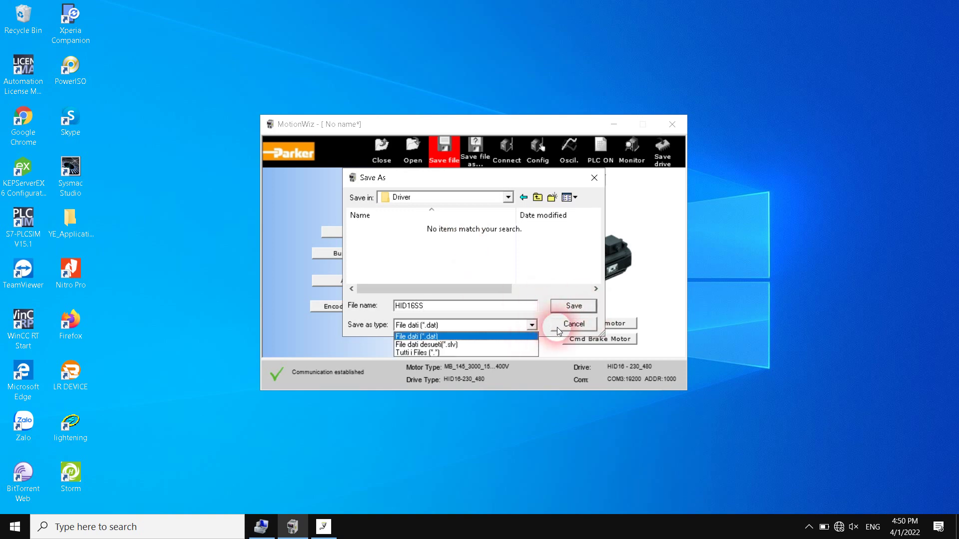
left_click(424, 325)
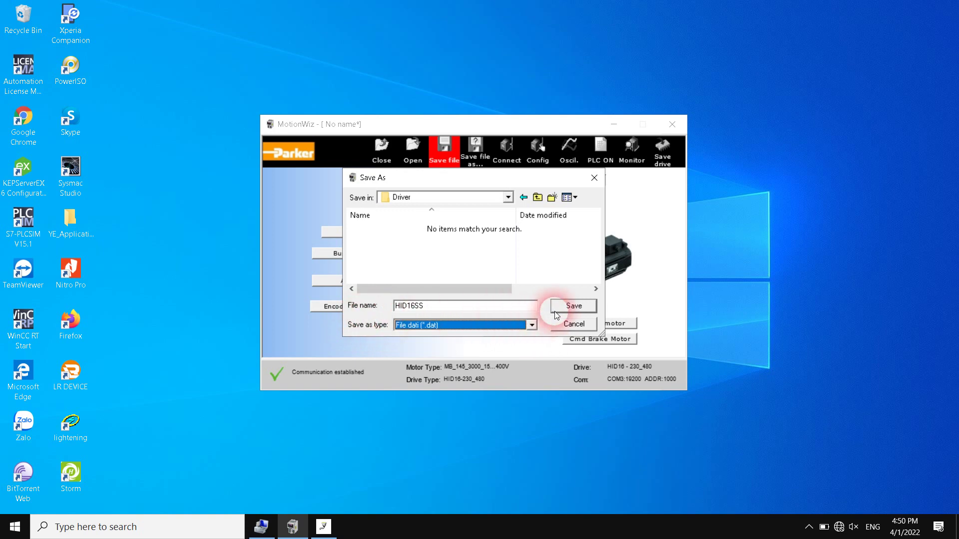
left_click(571, 306)
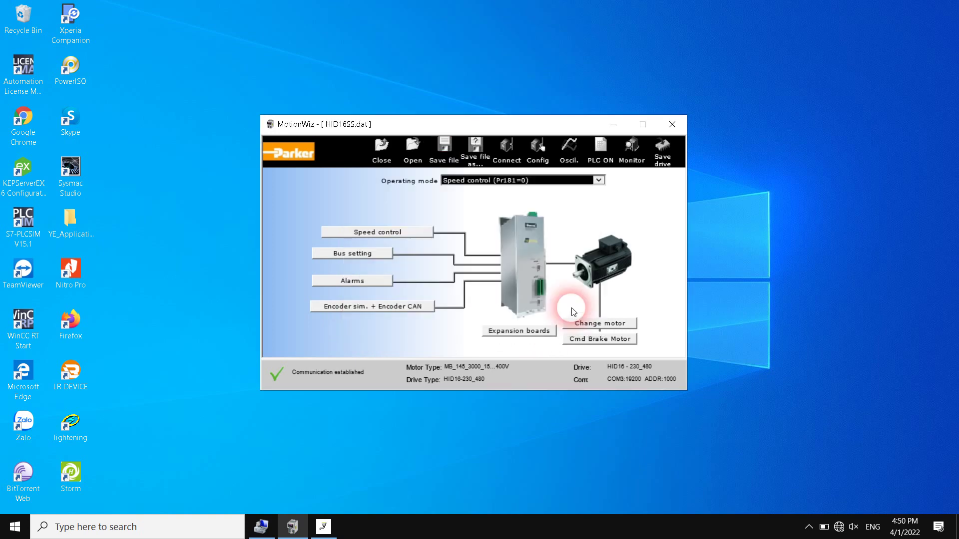
View the available file types for saving the configuration under a new name and cancel without saving.
left_click(480, 151)
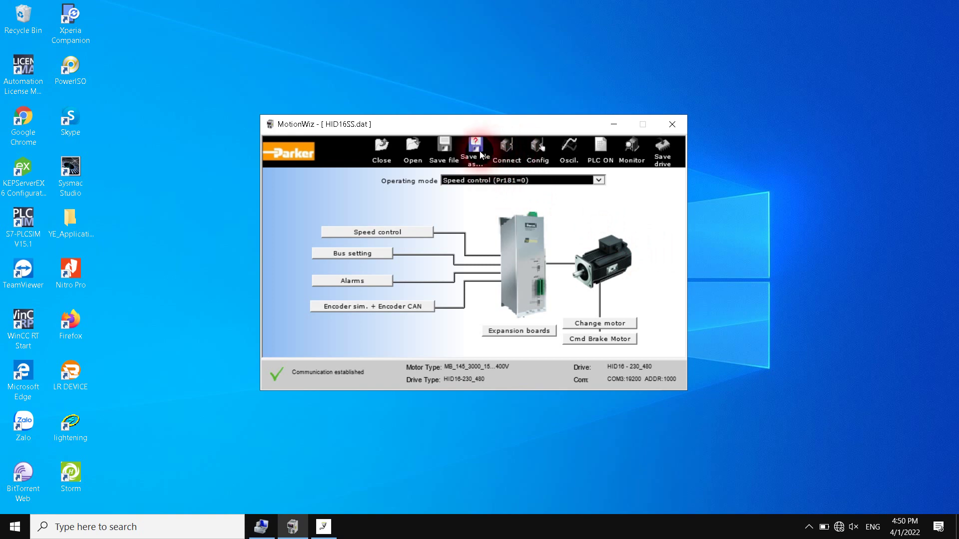
left_click(532, 325)
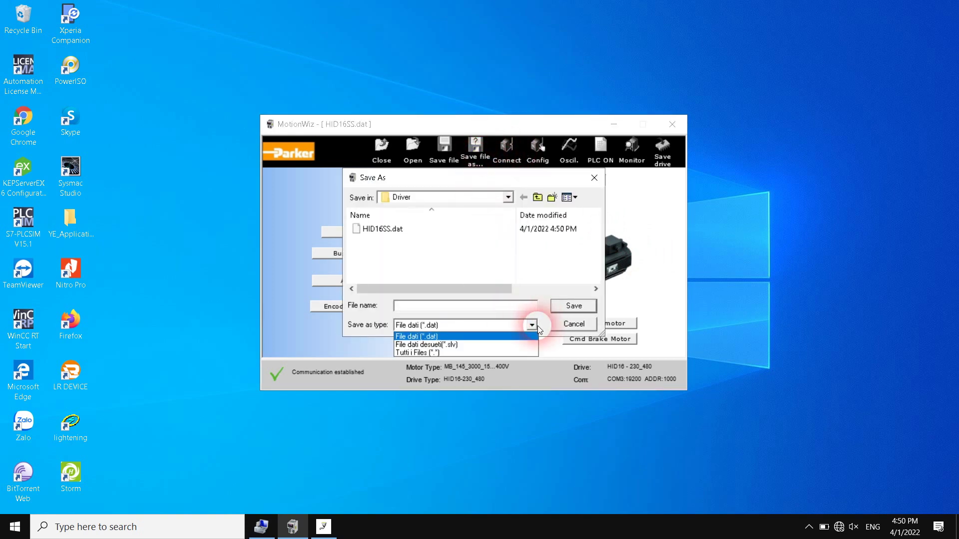
left_click(537, 326)
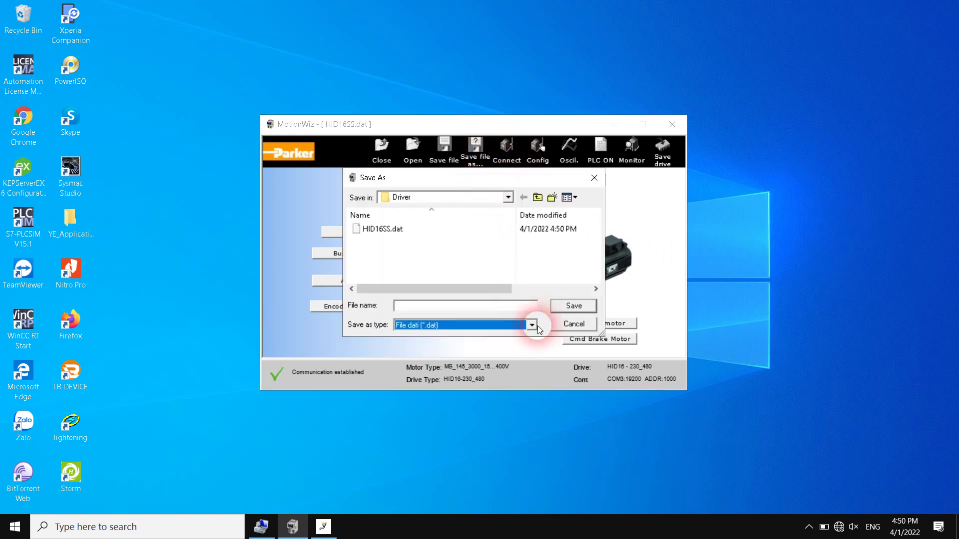
left_click(555, 323)
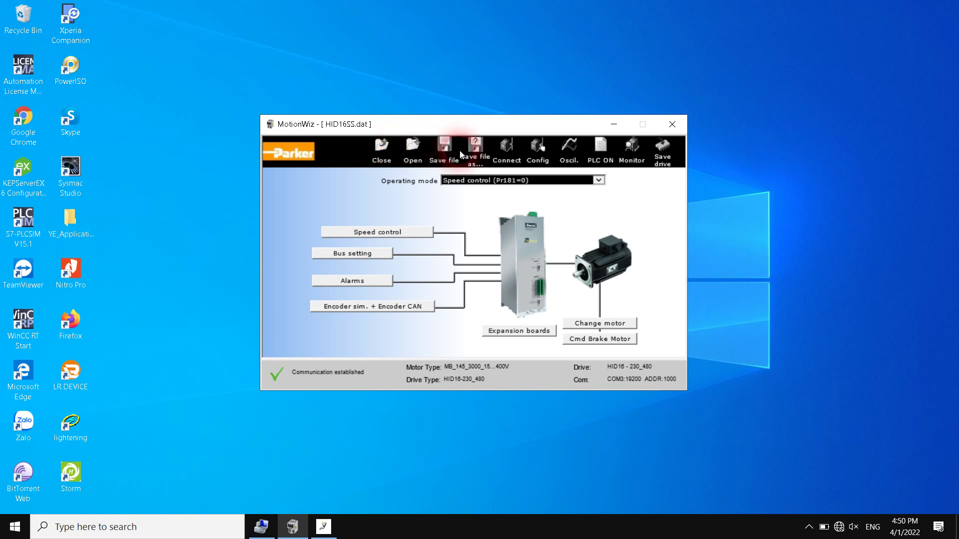
Open the drive connection settings and take the serial connection offline.
left_click(507, 147)
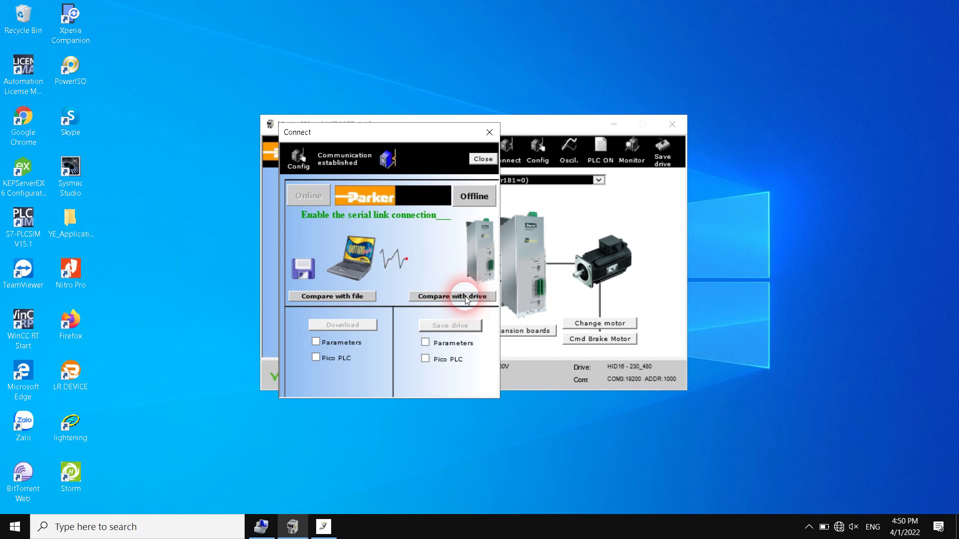
left_click(483, 181)
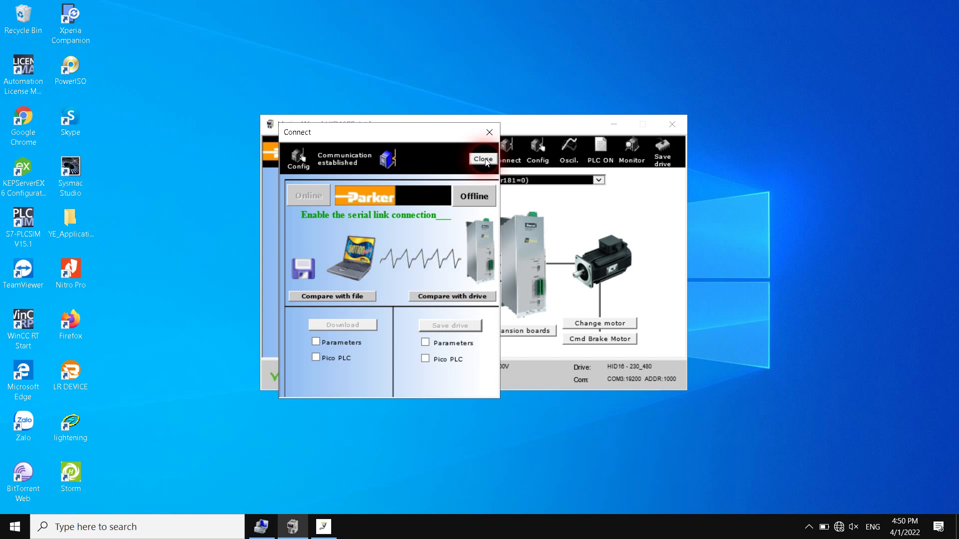
left_click(472, 193)
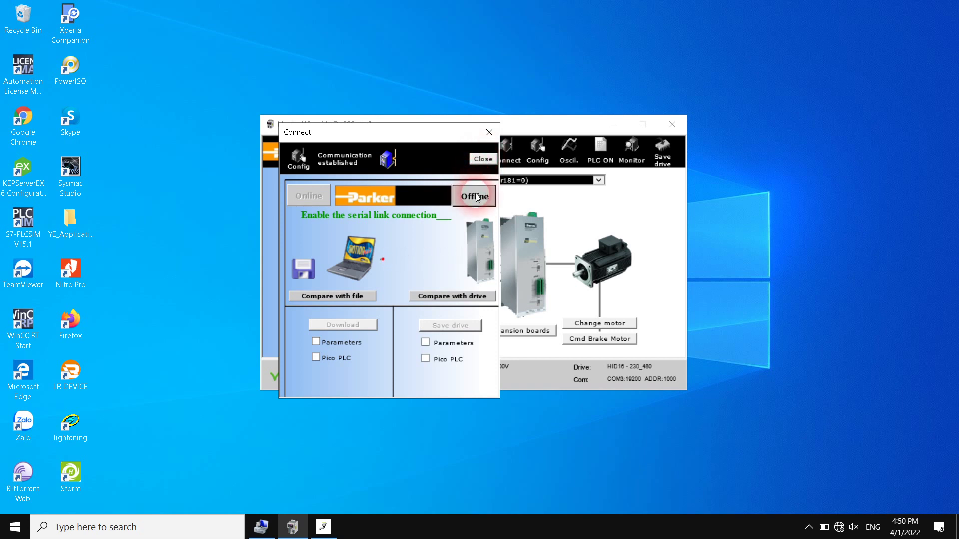
Start a comparison with the drive, cancel saving its DiffLog.txt log, and close the connection settings.
left_click(460, 296)
left_click(447, 332)
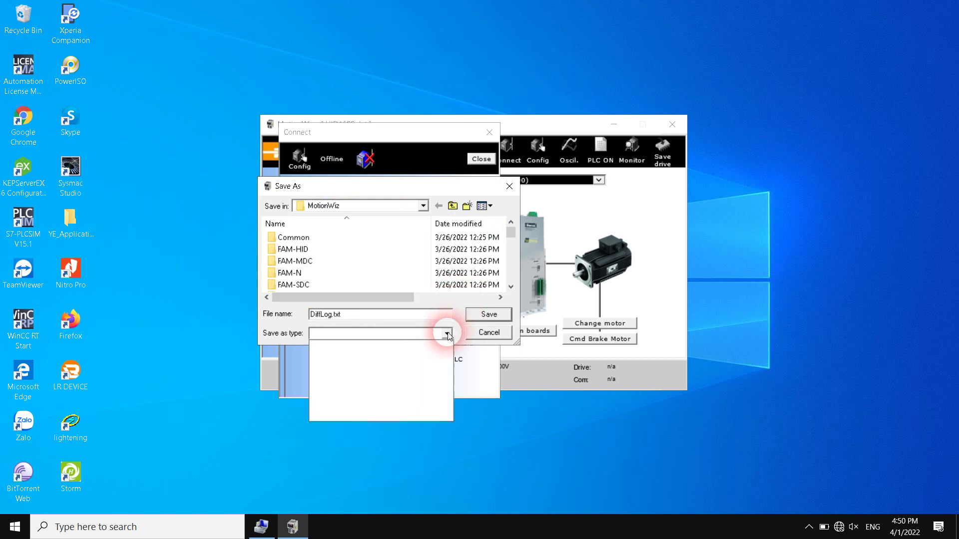
left_click(482, 340)
left_click(482, 335)
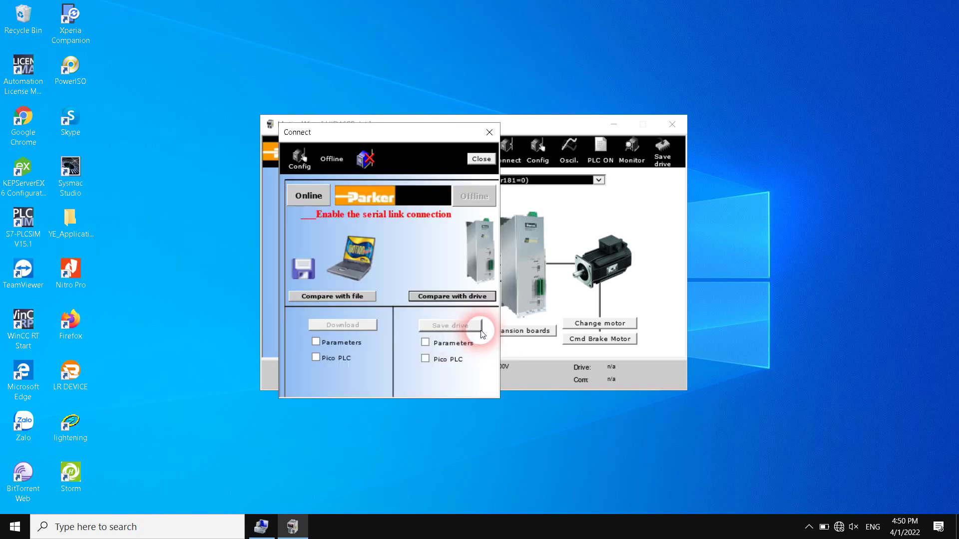
left_click(483, 159)
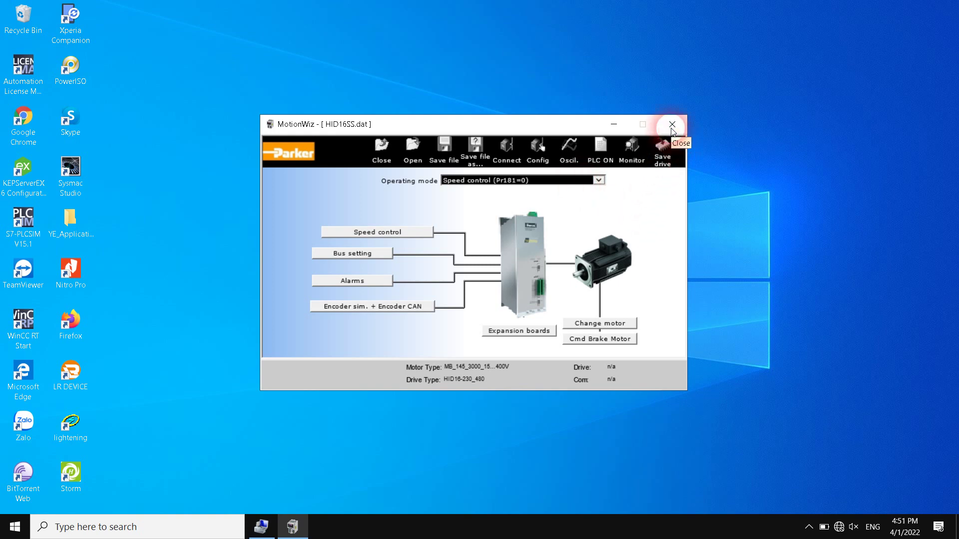
left_click(808, 527)
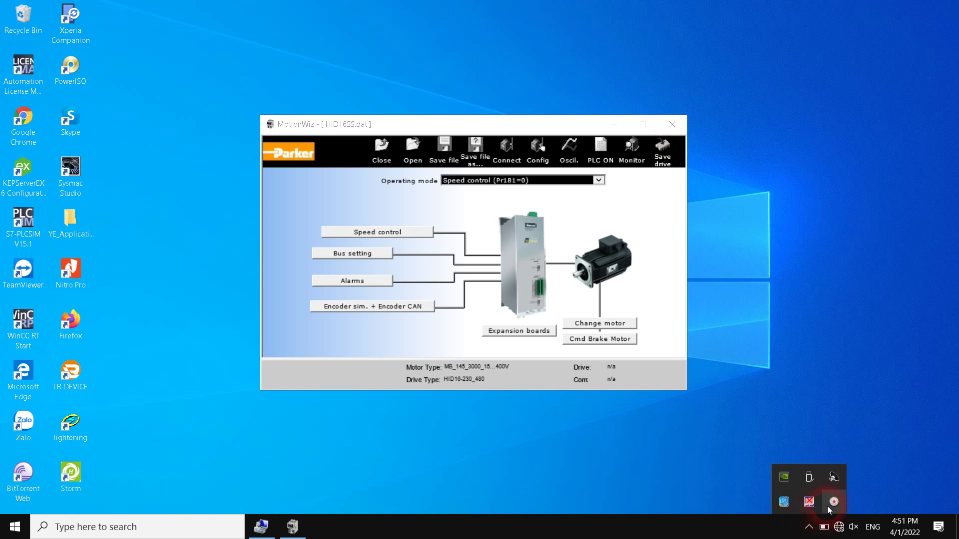